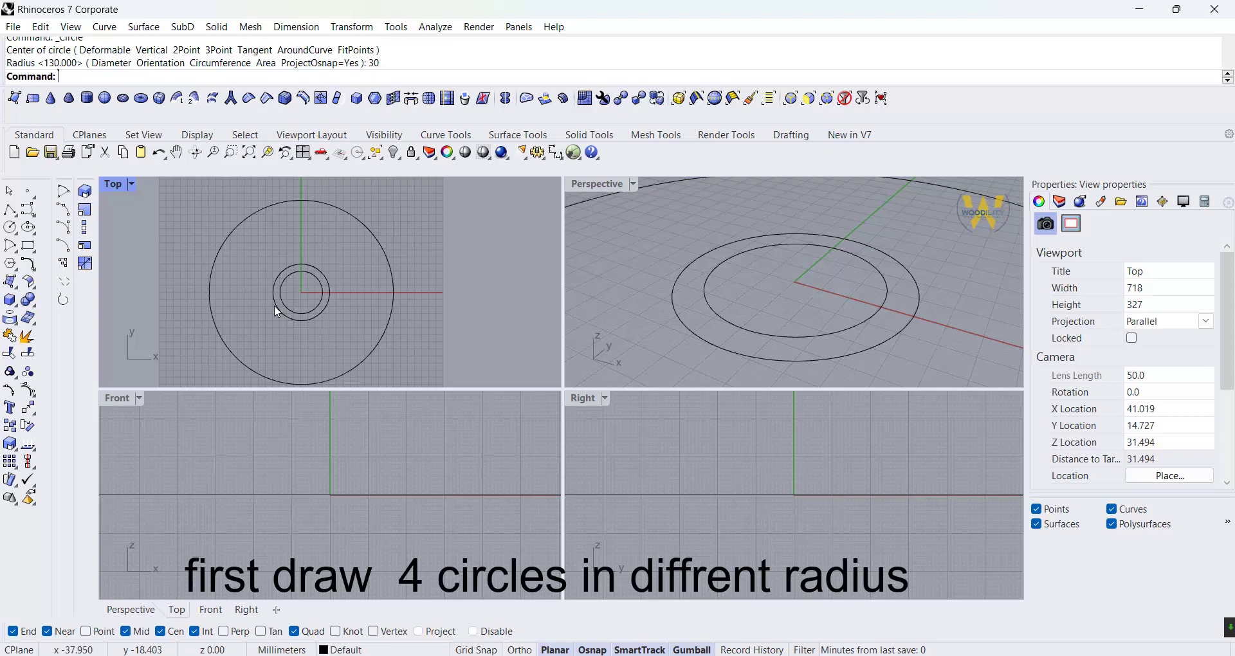
- Draw a concentric circle with a radius of 70 mm, centred on the existing circles in the Top view
key(Return)
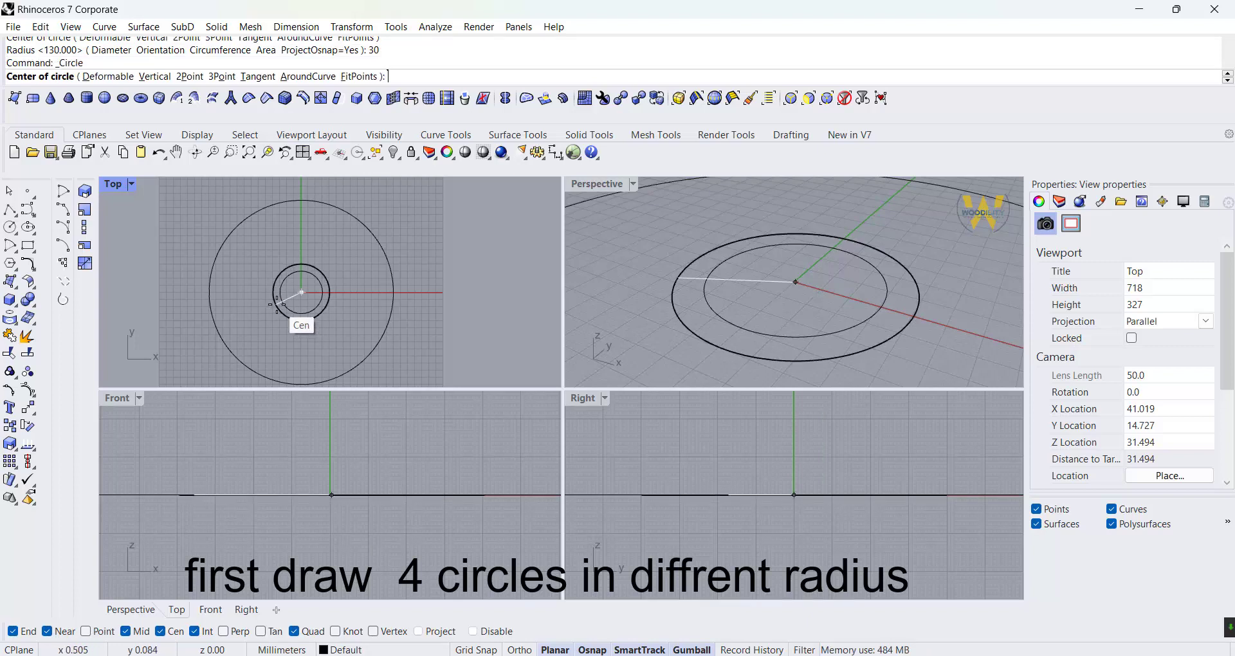
click(278, 302)
text(70)
key(Return)
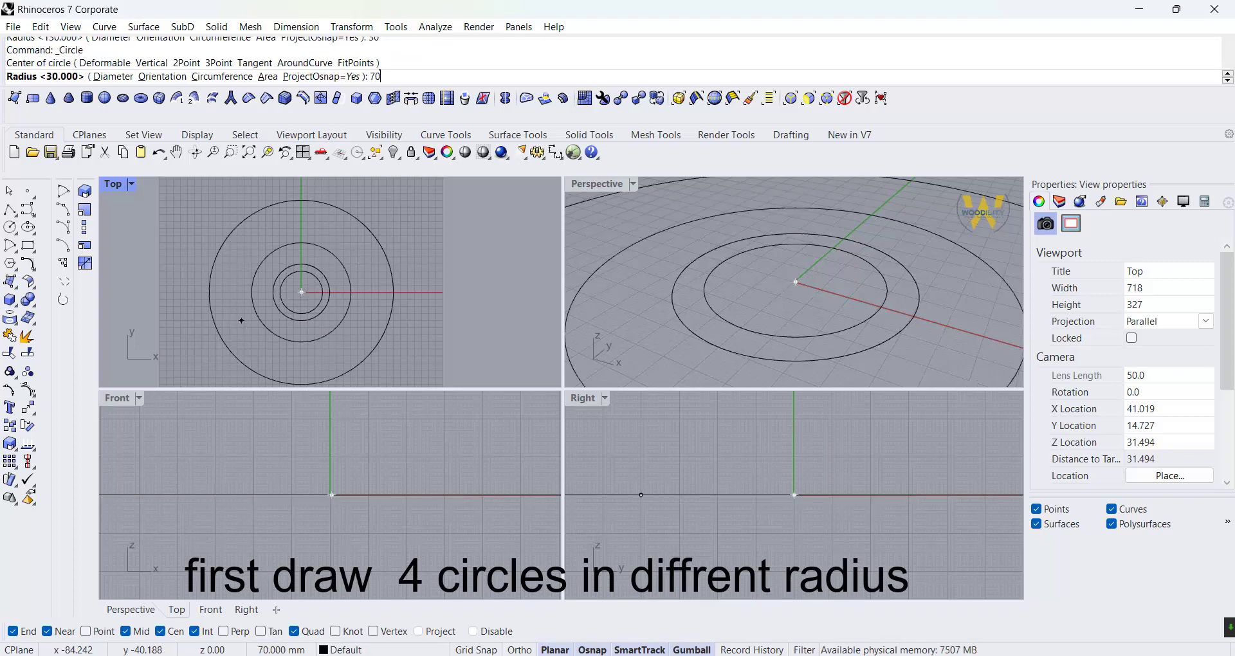
- Raise the largest circle 150 mm straight up in the Front view
click(288, 387)
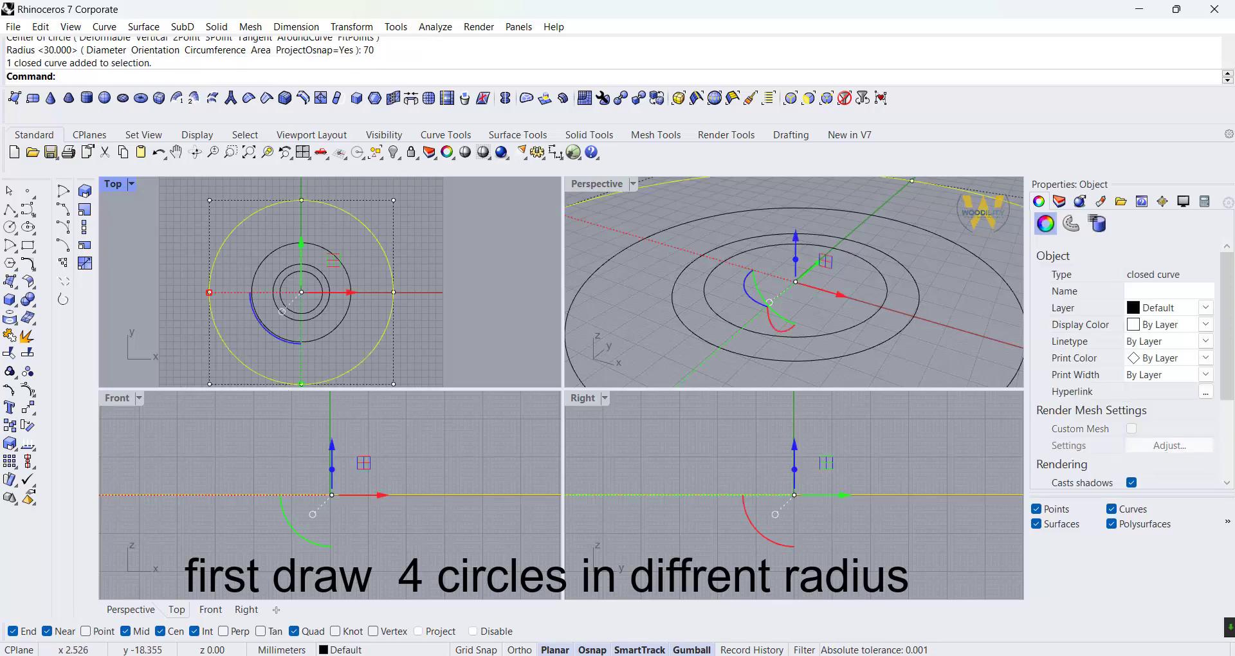
click(330, 480)
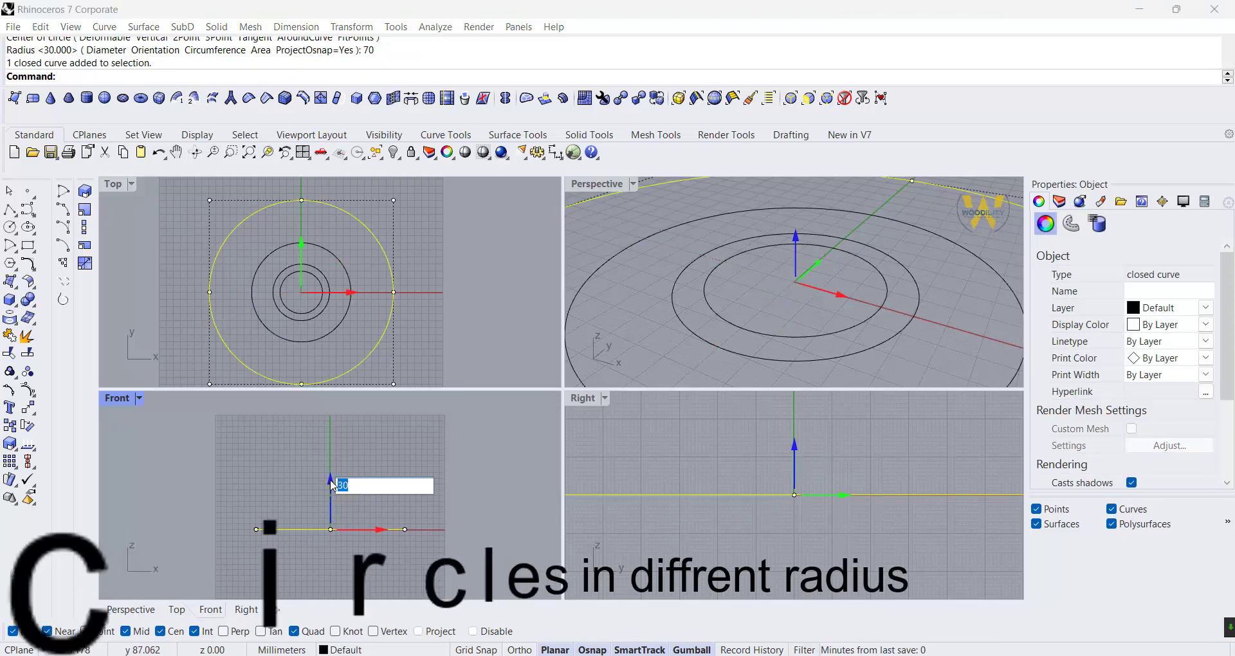
text(80)
key(Return)
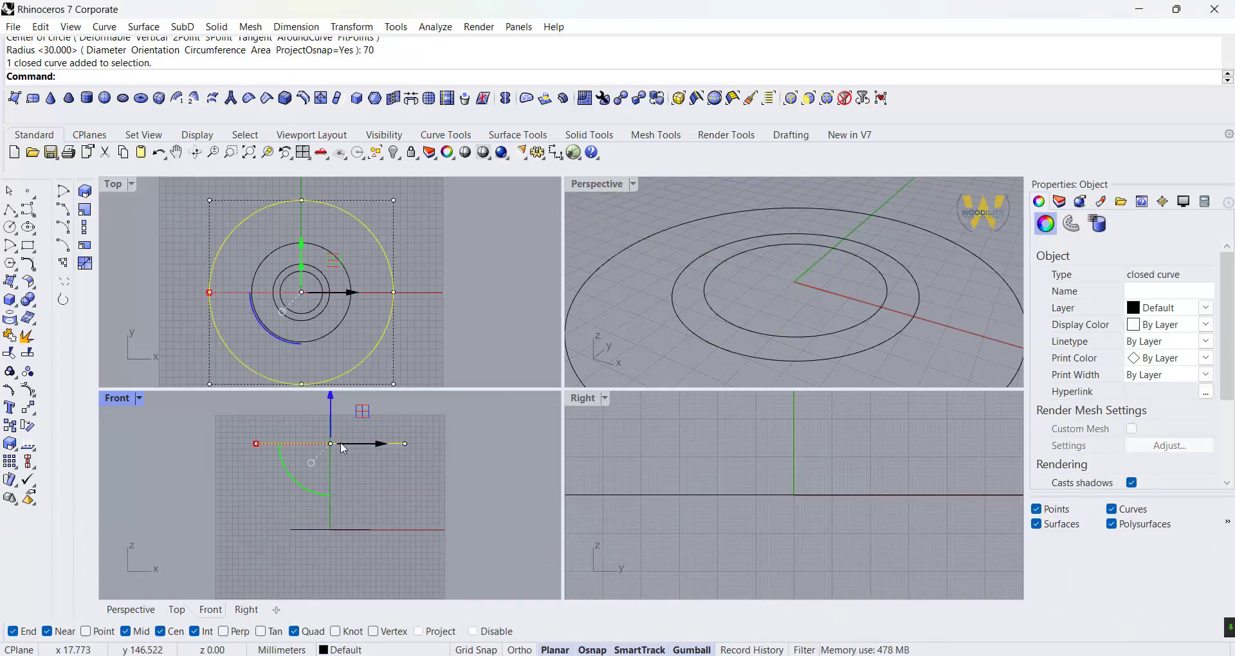
- Raise the smallest circle 250 mm straight up in the Front view
click(307, 314)
click(330, 480)
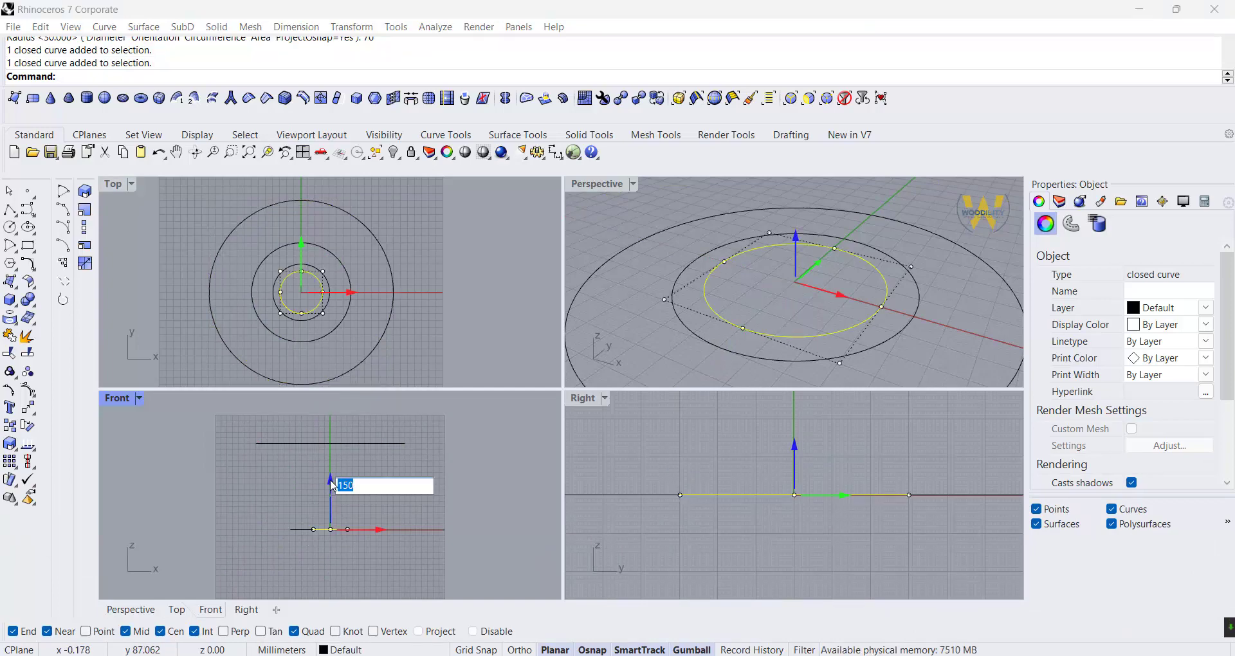
text(250)
key(Return)
scroll(341, 522, down, 6)
scroll(345, 436, up, 6)
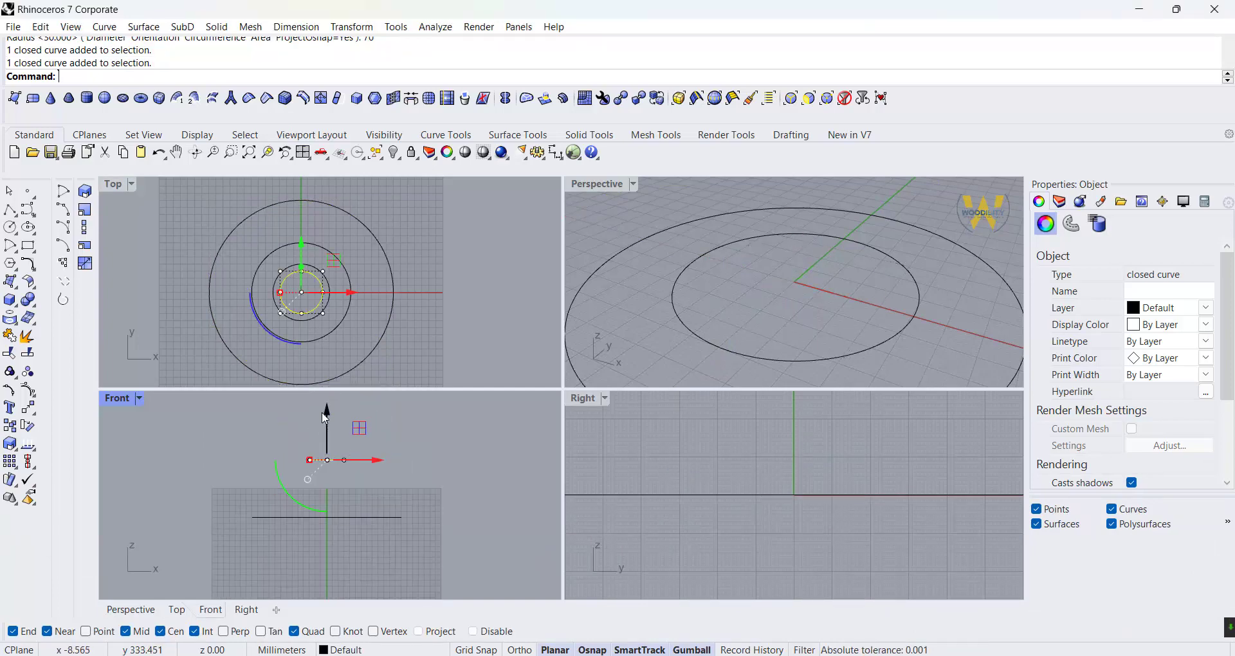
- Raise the smallest circle by a further 50 mm
click(326, 411)
text(50)
key(Return)
scroll(351, 474, down, 4)
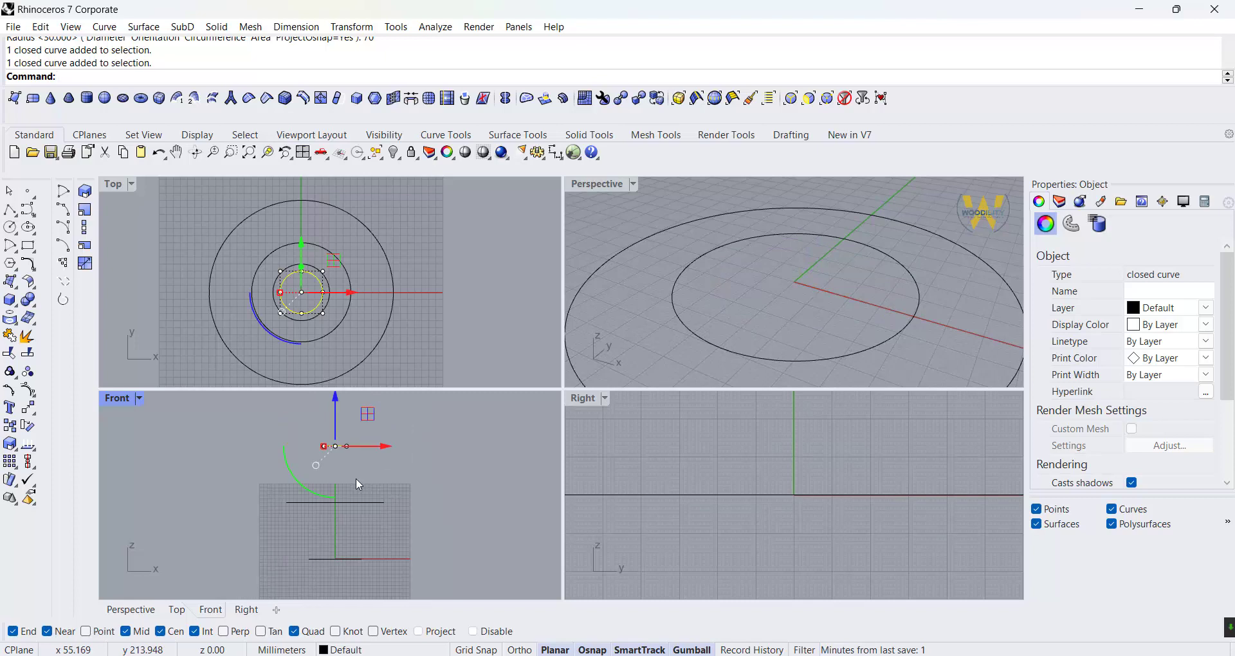
- Select the largest and smallest circles together and raise both by 50 mm in the Front view
click(352, 501)
click(349, 452)
scroll(349, 451, up, 4)
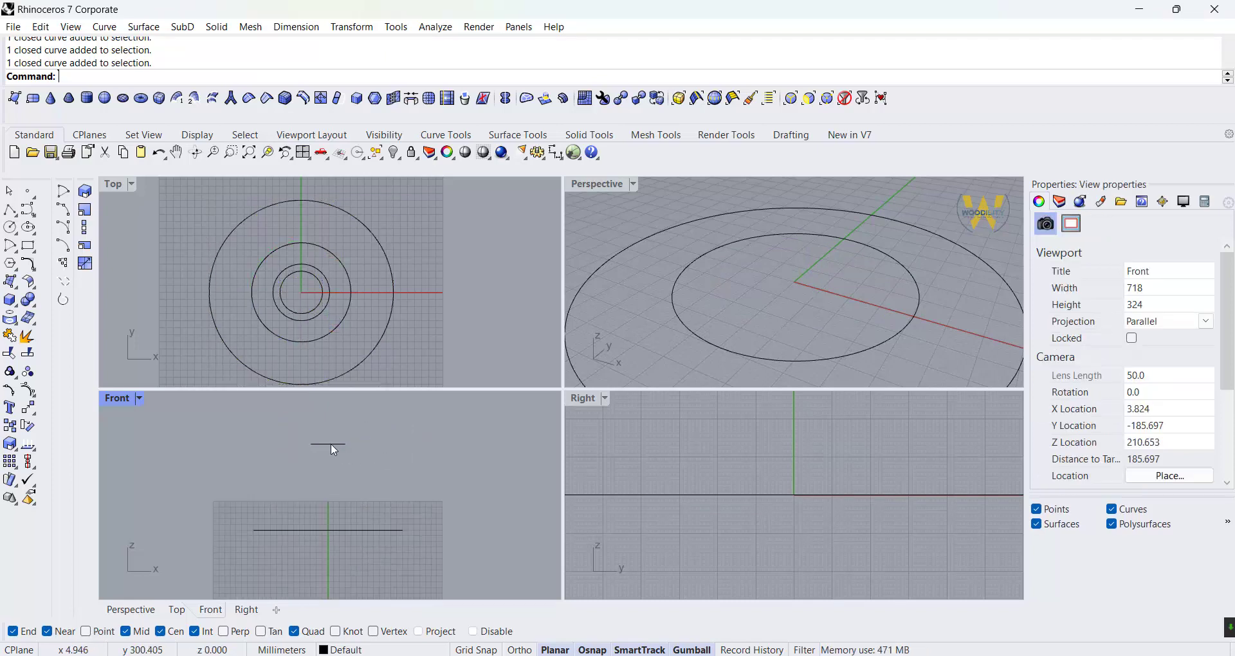
click(331, 444)
shift+click(362, 535)
scroll(362, 534, down, 3)
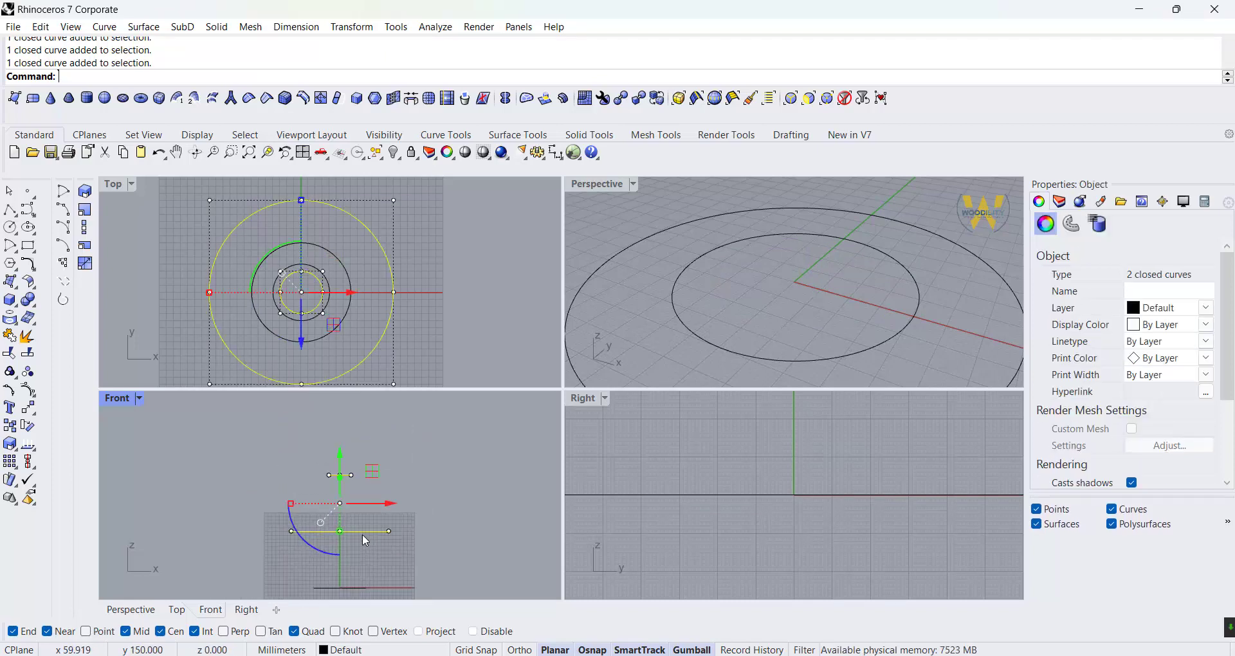
click(340, 450)
text(50)
key(Return)
click(475, 502)
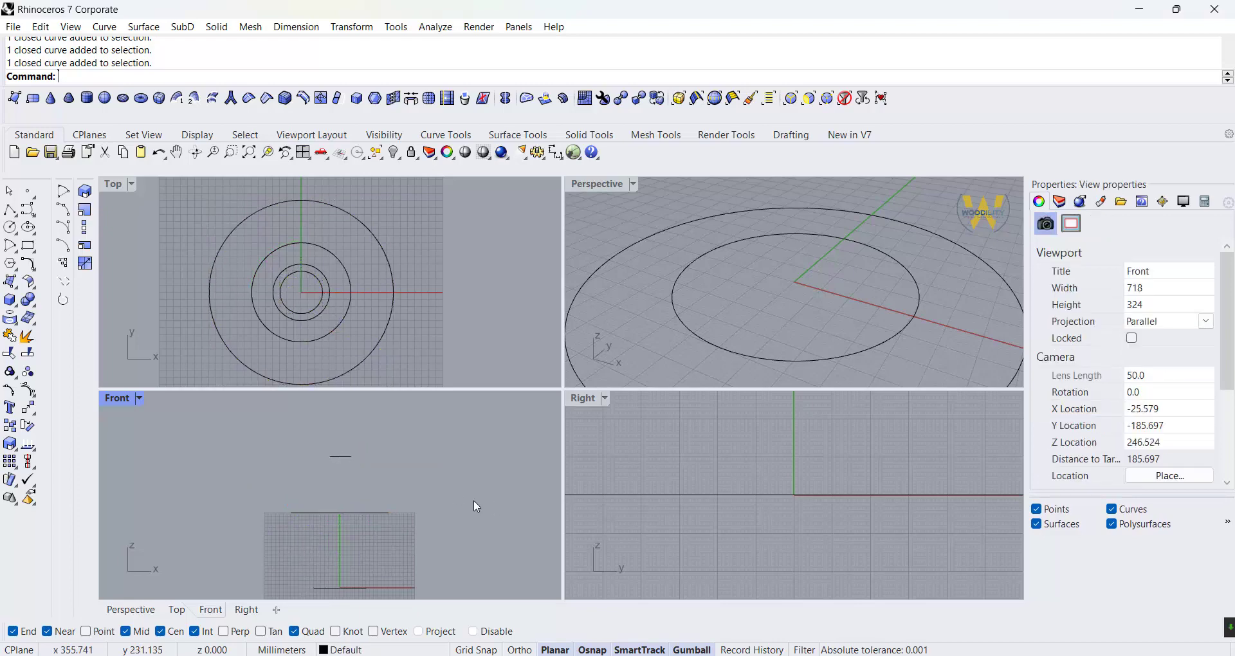
- Try to raise the 70 mm radius circle from the ground plane in the Front view
click(297, 343)
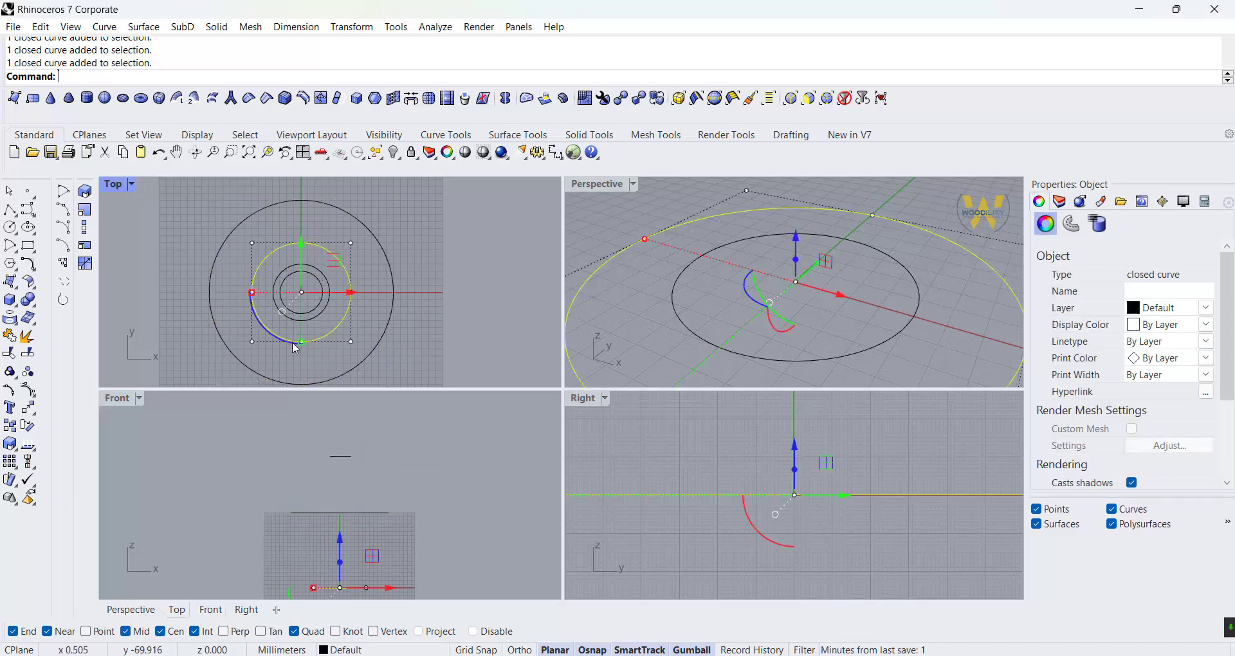
click(337, 535)
text(15)
key(Return)
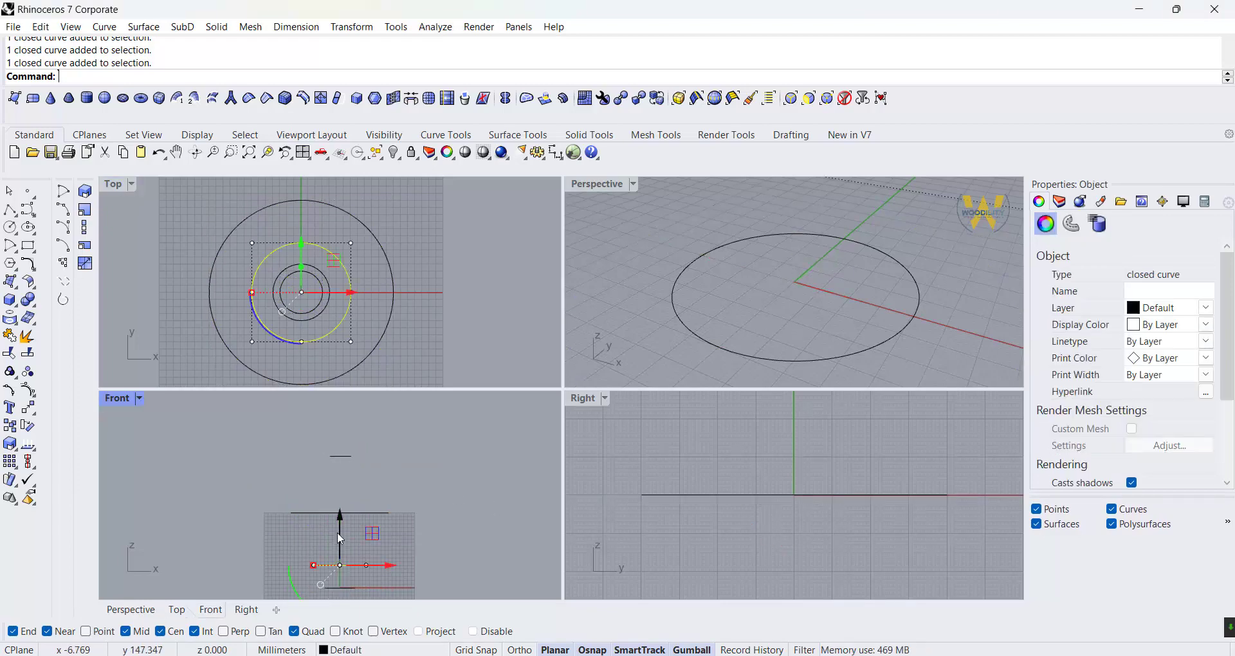
click(158, 158)
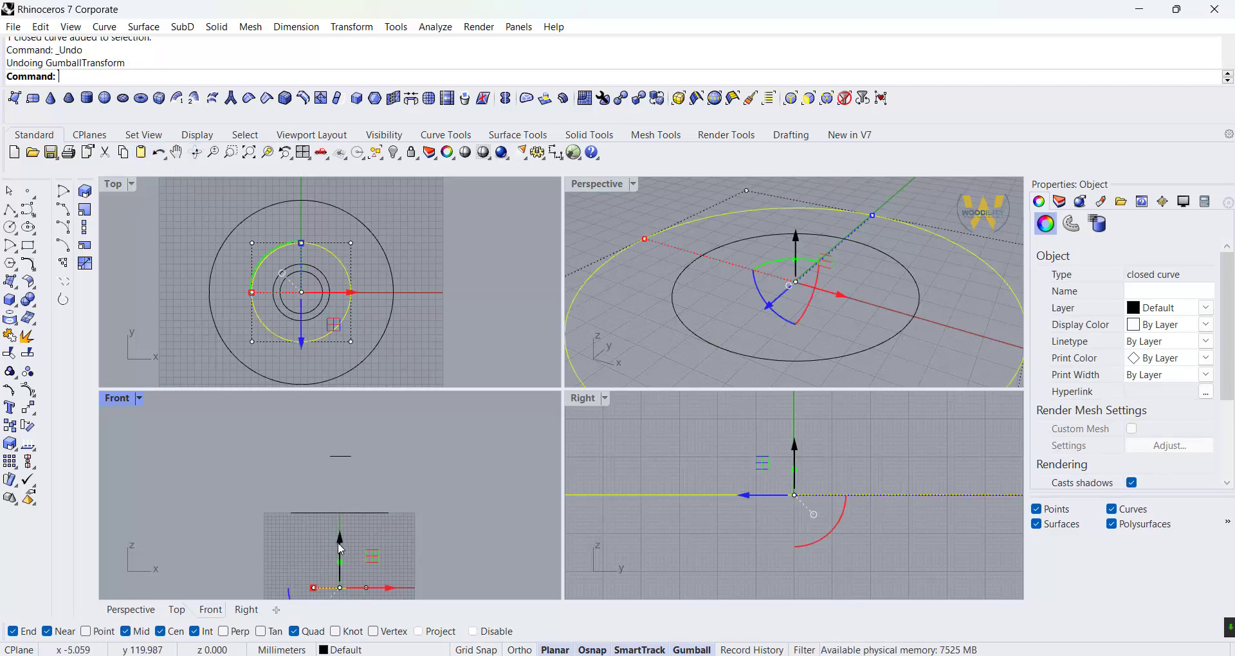
- Raise the 70 mm radius circle straight up in the Front view until it sits well above all other circles
click(341, 549)
key(Return)
right_drag(400, 433, 370, 488)
click(341, 408)
key(Return)
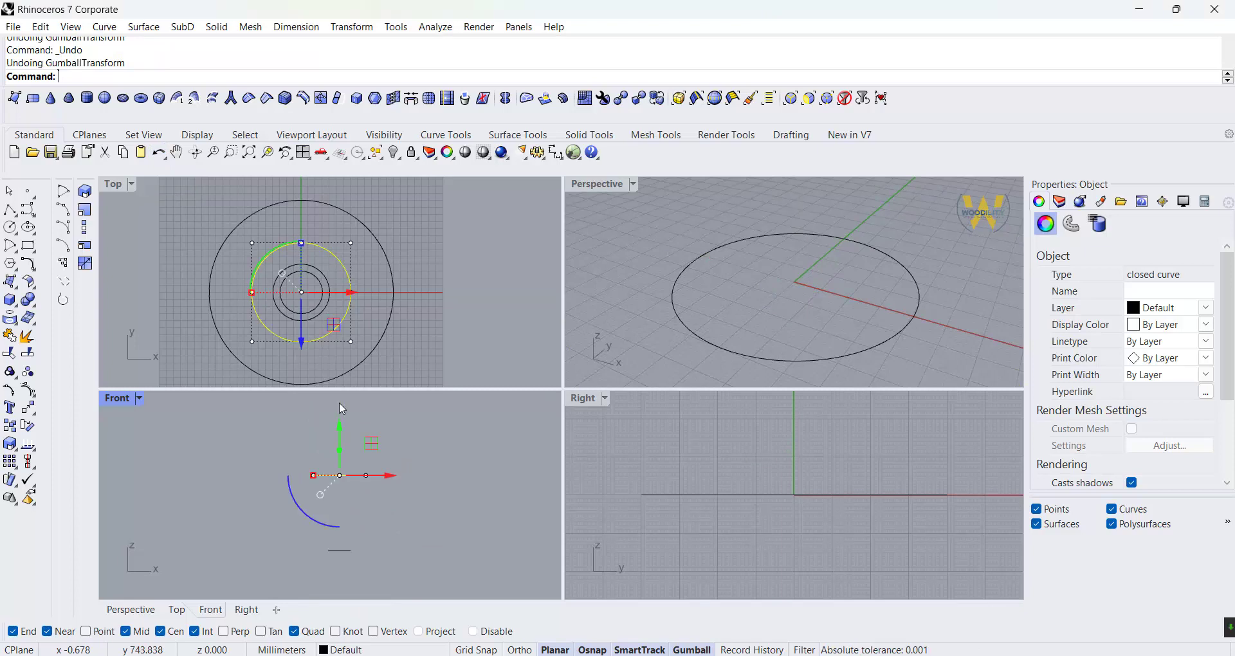
click(447, 490)
- Raise the largest circle by 20 mm in the Front view and deselect it
scroll(448, 491, down, 10)
mouse_move(422, 527)
right_down()
mouse_move(411, 497)
mouse_move(408, 546)
mouse_move(428, 525)
mouse_move(429, 542)
right_up()
scroll(438, 496, up, 10)
click(365, 524)
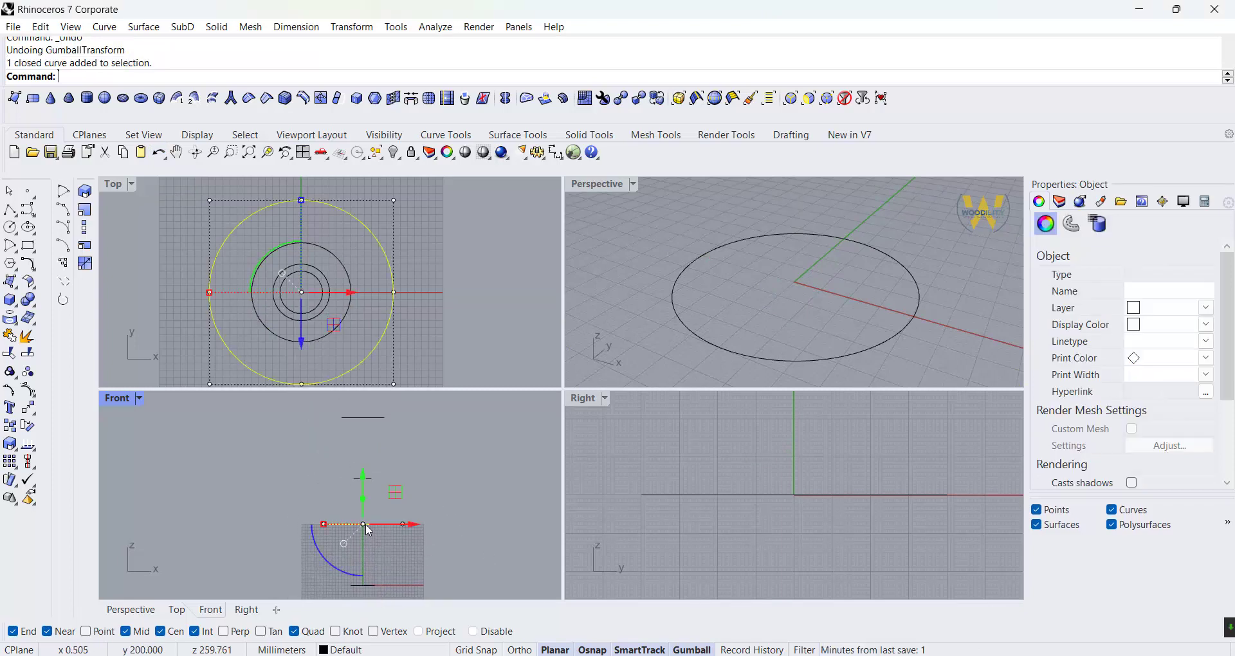
click(361, 471)
text(20)
key(Return)
click(396, 452)
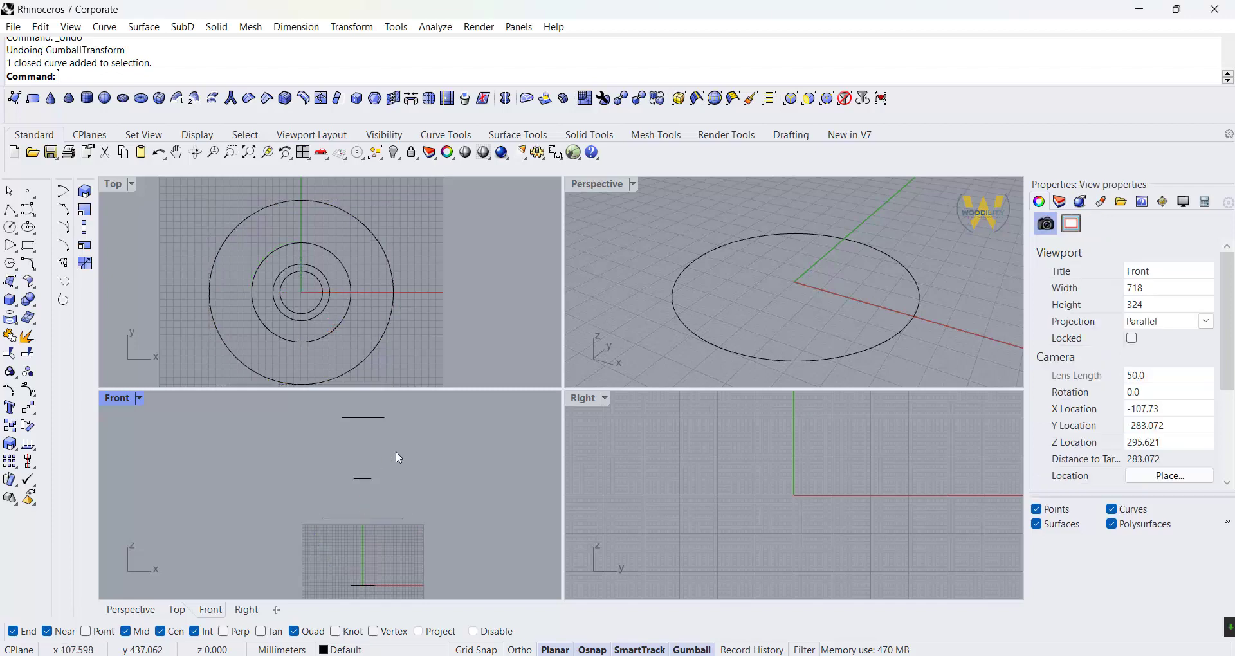
- Adjust the height of the topmost circle in the Front view, lowering it a little and raising it partway back
click(376, 422)
right_drag(384, 449, 383, 470)
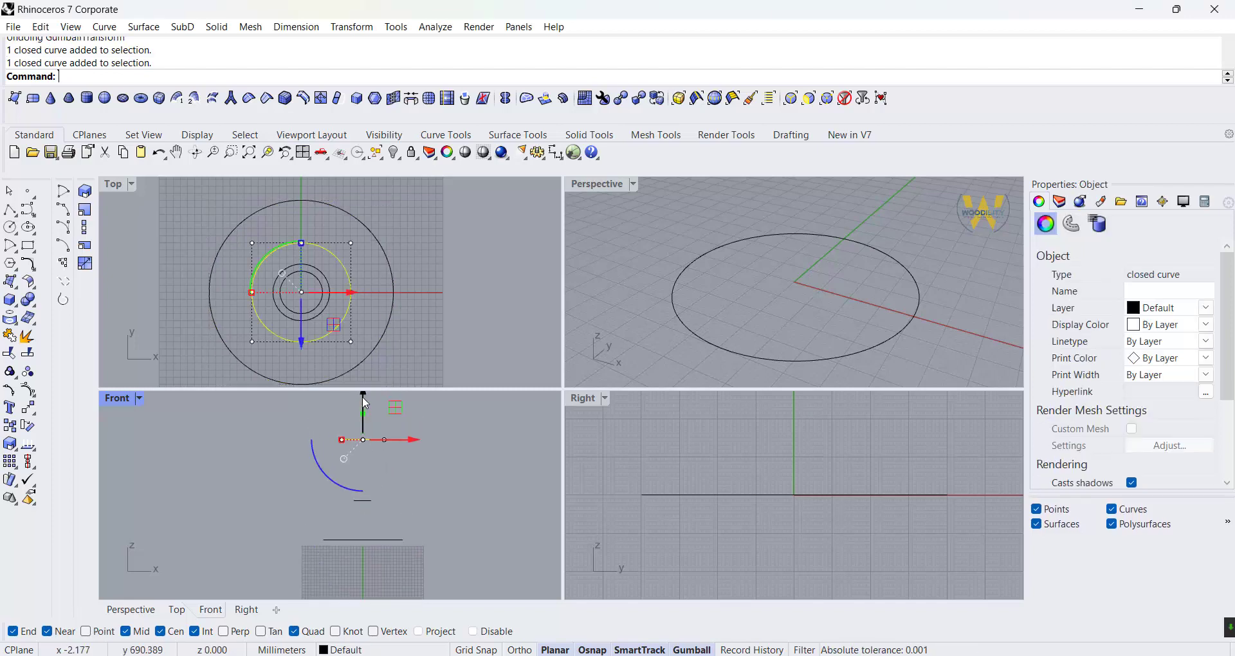
drag(365, 403, 363, 413)
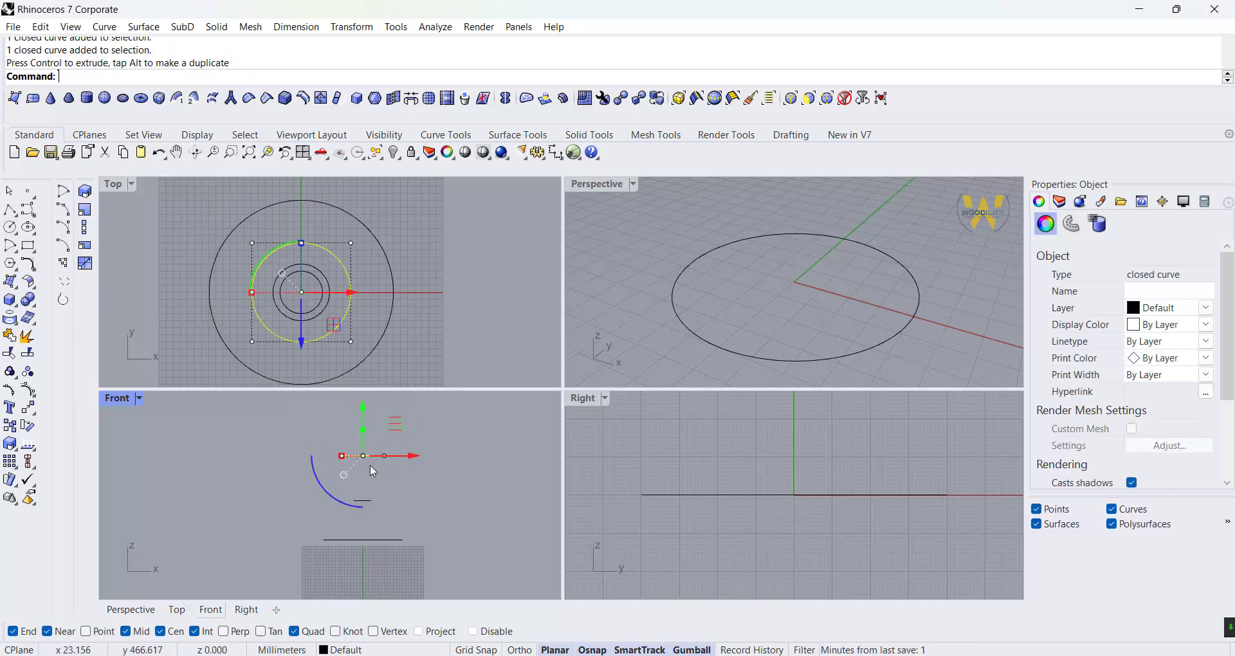
scroll(370, 465, down, 4)
click(393, 503)
scroll(371, 468, up, 4)
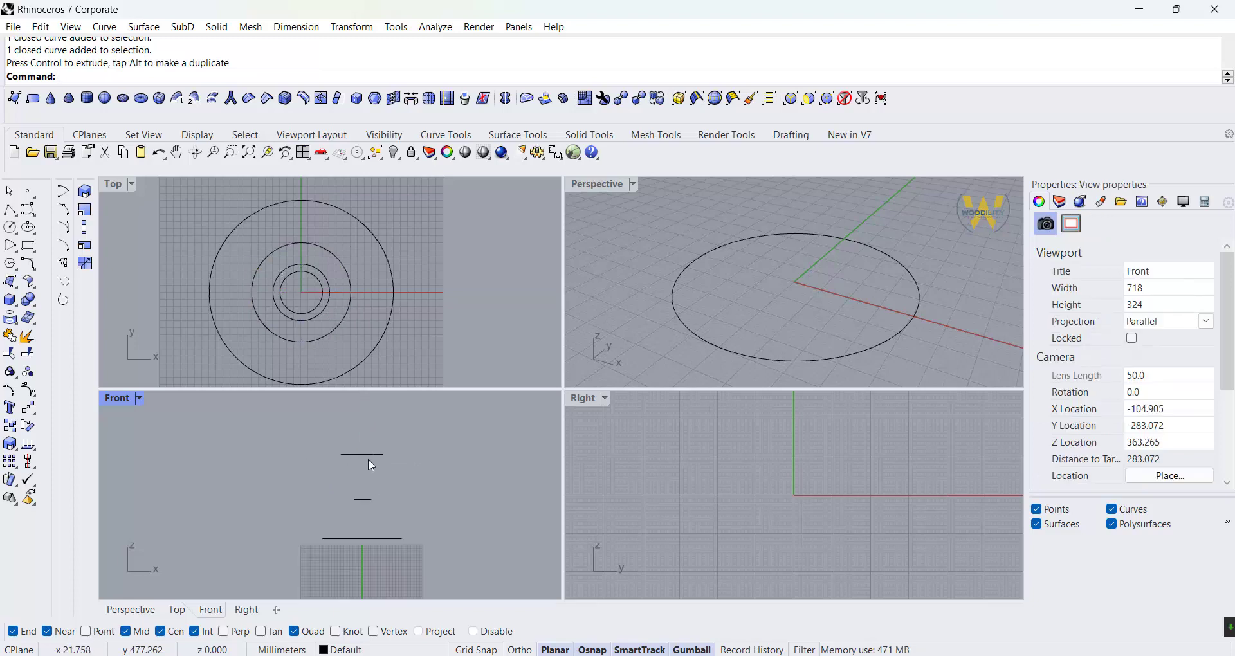
click(368, 454)
drag(365, 403, 365, 394)
click(421, 479)
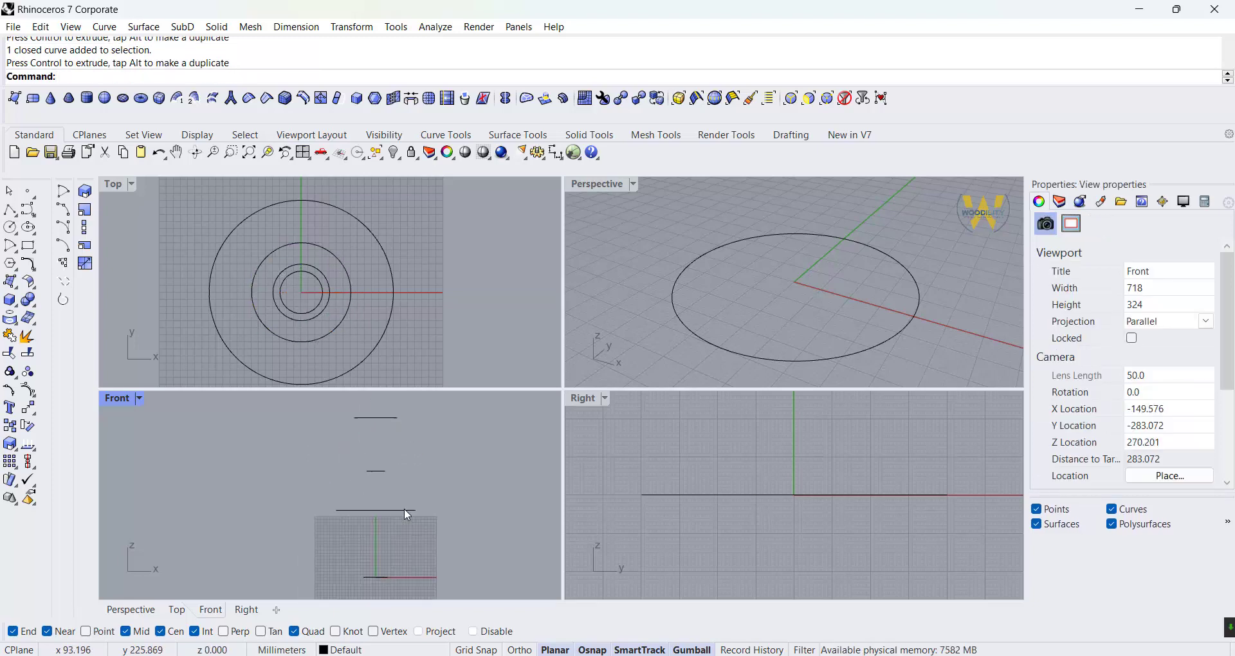
- Tilt the largest circle about 13.5 degrees clockwise in the Front view
click(404, 510)
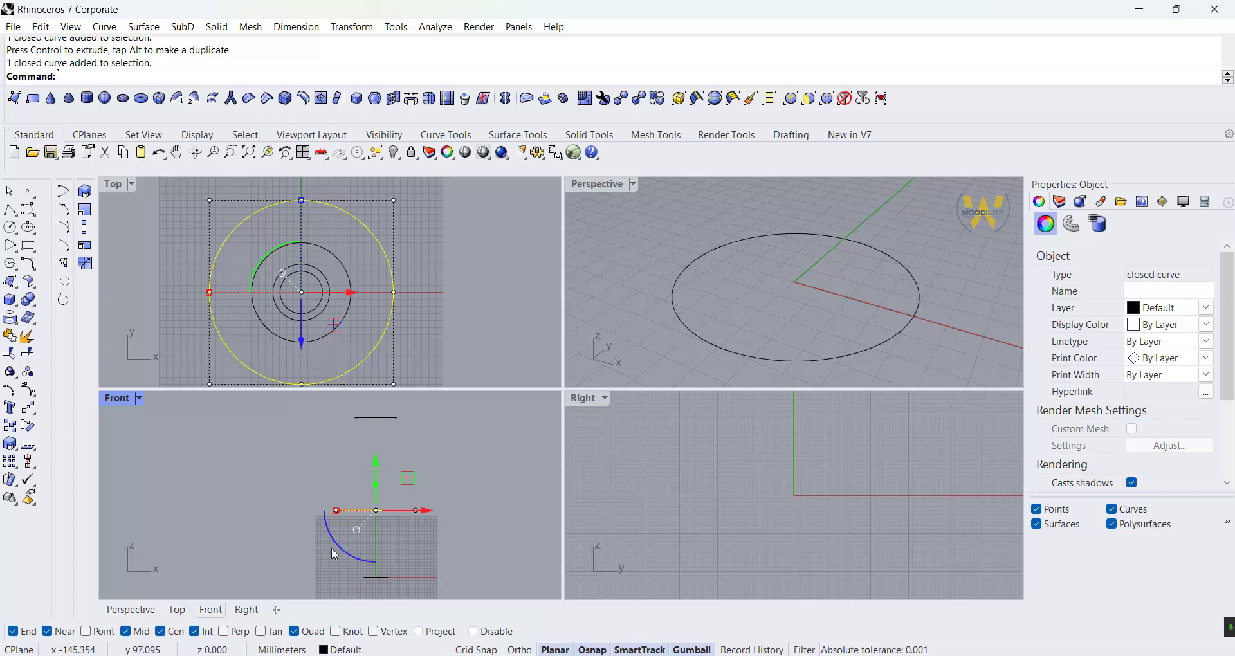
right_drag(334, 554, 388, 521)
drag(391, 522, 382, 516)
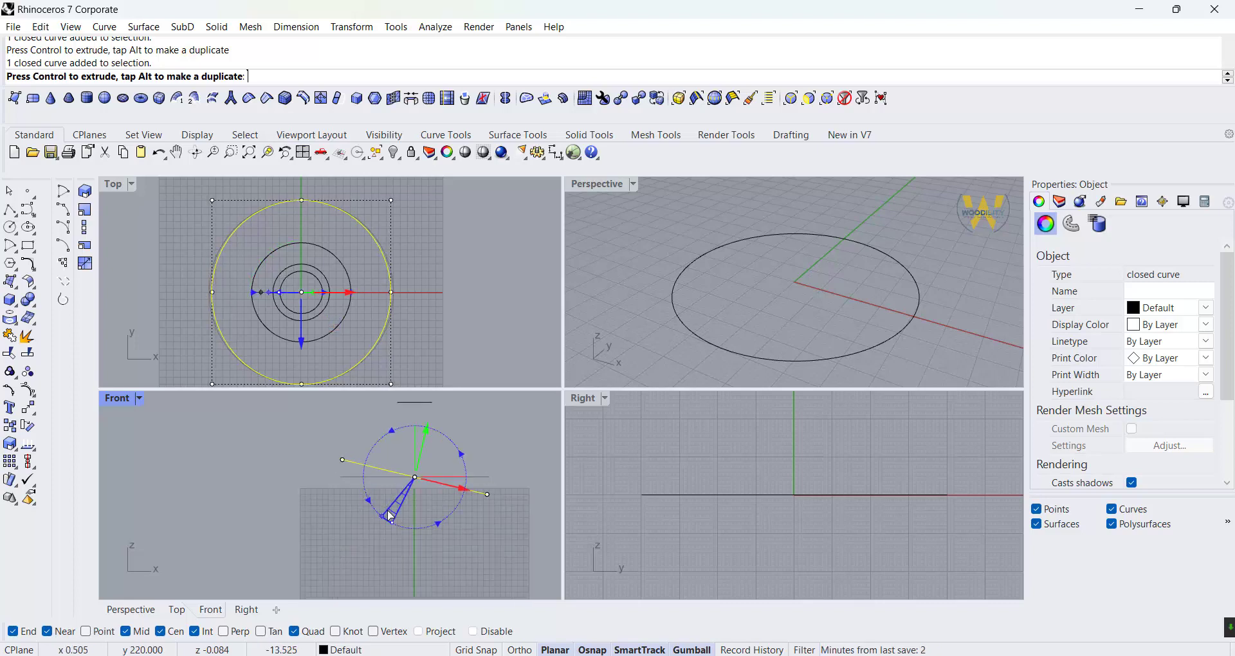
scroll(337, 535, down, 3)
- Tilt the topmost circle in the Front view in the opposite direction to the largest circle
click(391, 411)
right_drag(406, 433, 367, 473)
drag(309, 492, 337, 494)
click(369, 479)
- Lower the tilted topmost circle slightly toward the smallest circle and deselect it
scroll(366, 473, down, 5)
click(359, 456)
scroll(356, 418, up, 5)
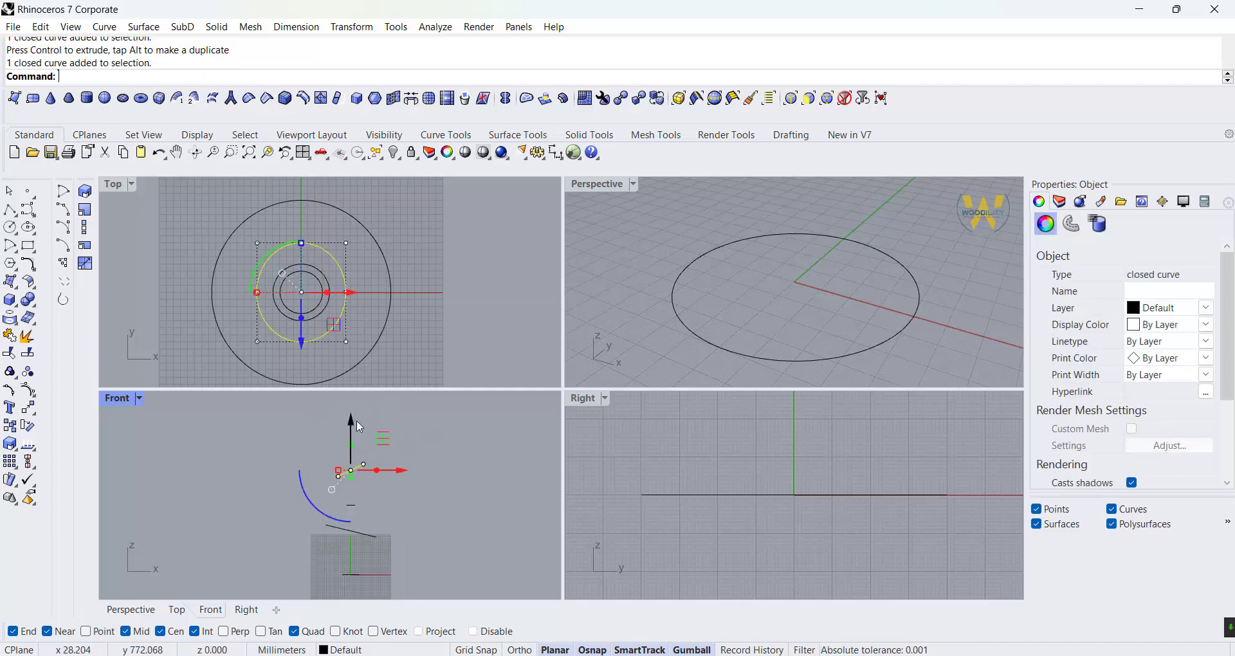
drag(348, 447, 351, 463)
click(973, 275)
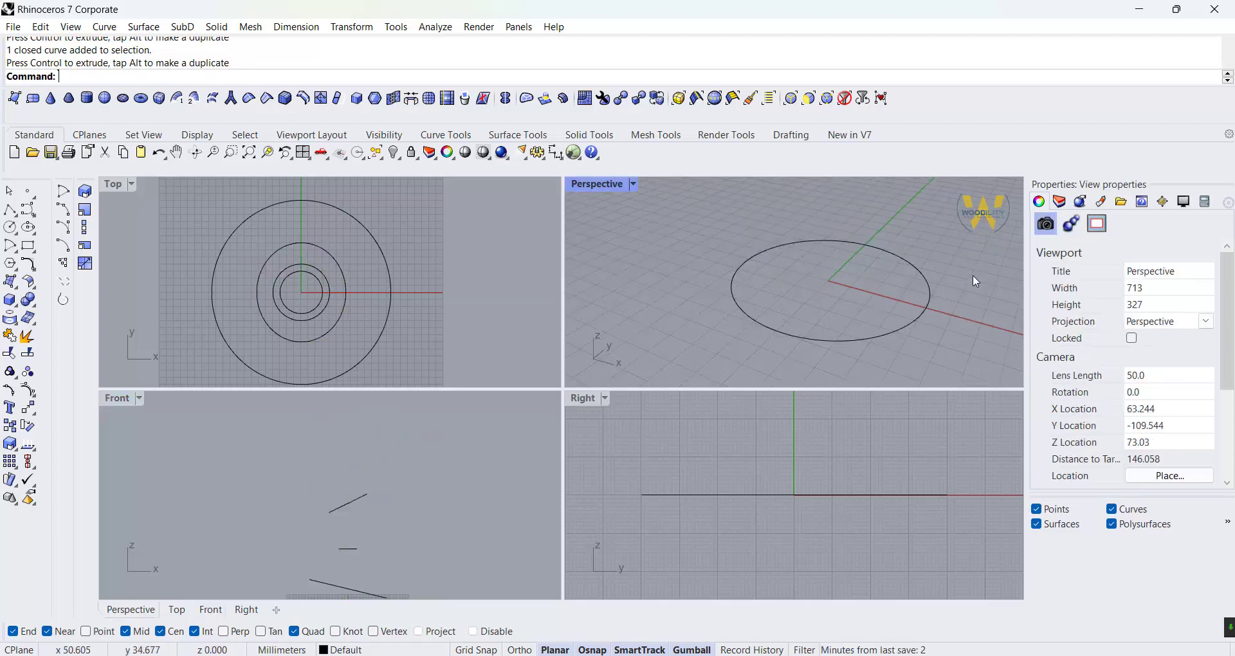
- Bring all four circles into view in the Perspective viewport and maximize that viewport
right_drag(973, 275, 670, 314)
scroll(390, 444, down, 8)
right_drag(389, 490, 247, 484)
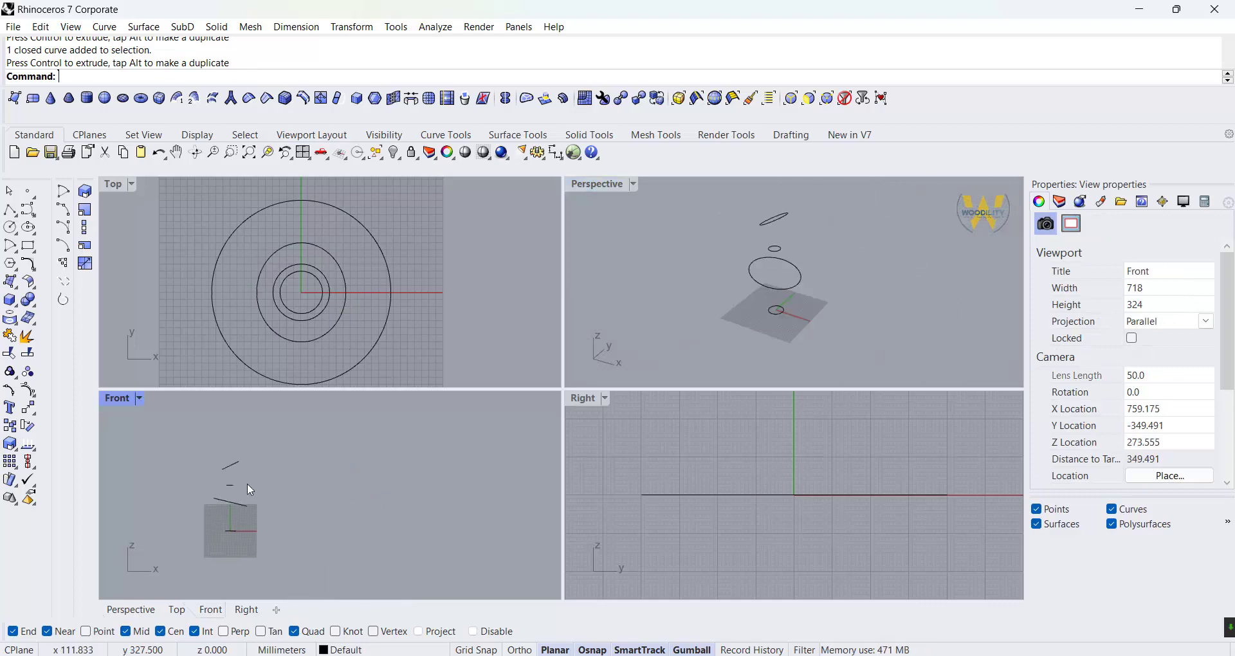
right_drag(231, 475, 371, 481)
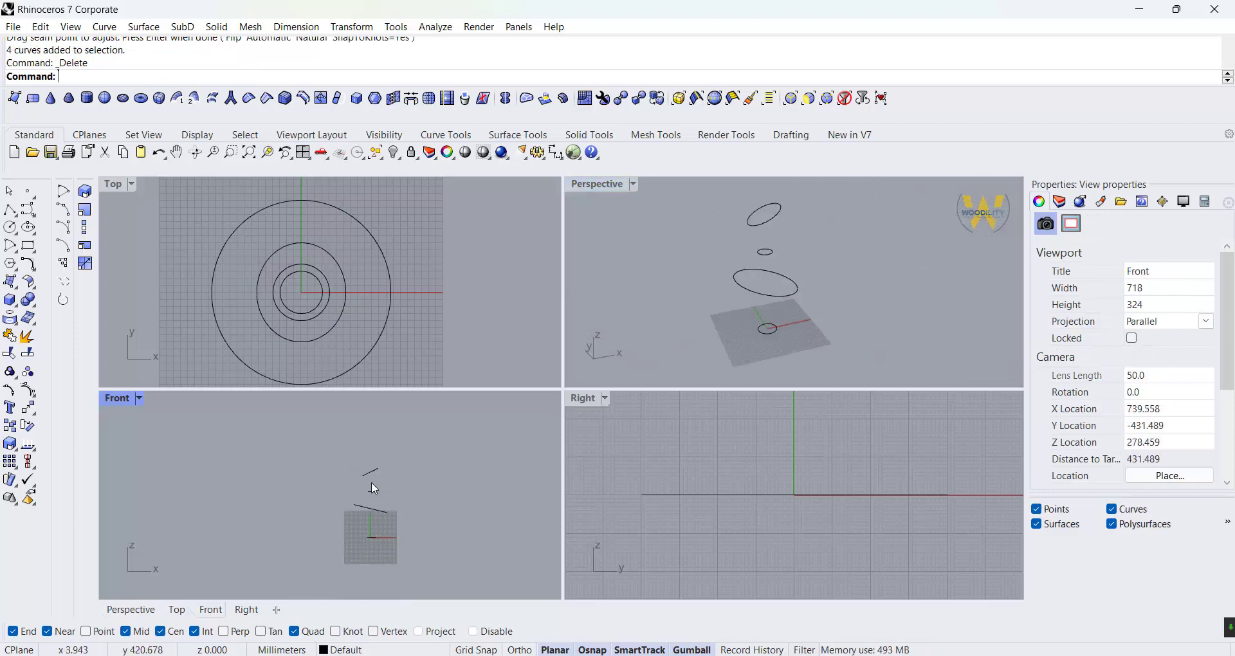
scroll(386, 495, up, 6)
right_drag(420, 515, 406, 512)
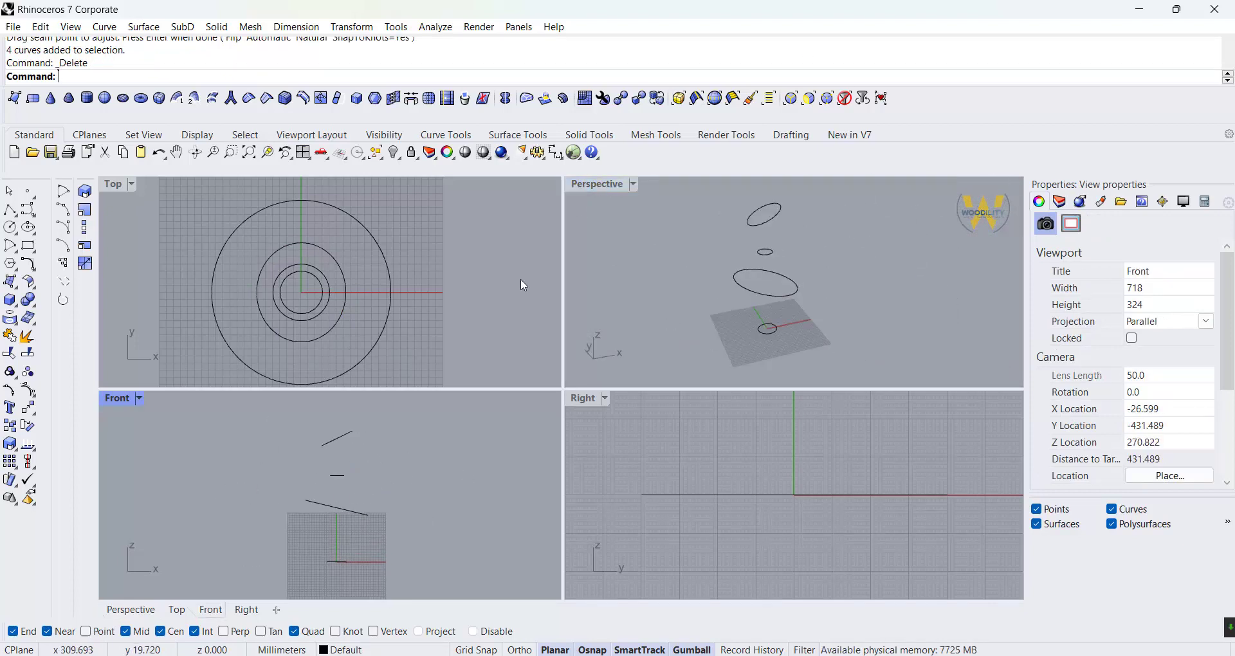
double_click(585, 180)
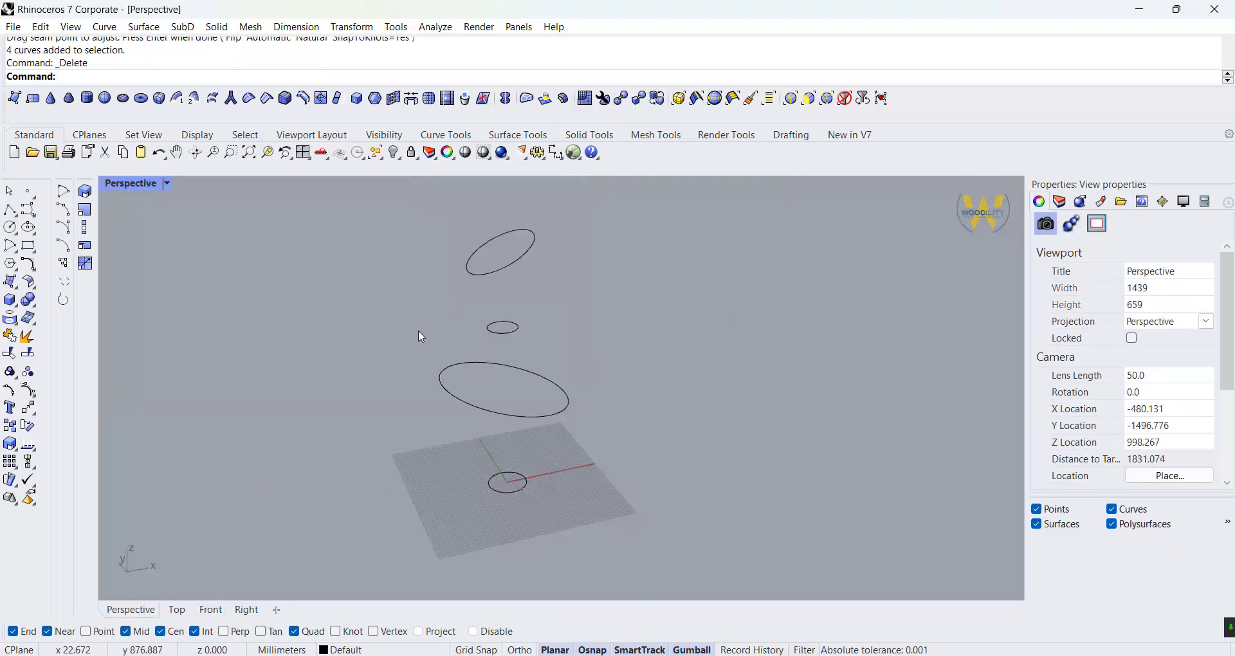
- Loft a surface between the circle on the ground plane and the large tilted circle above it
click(14, 290)
click(48, 289)
click(524, 504)
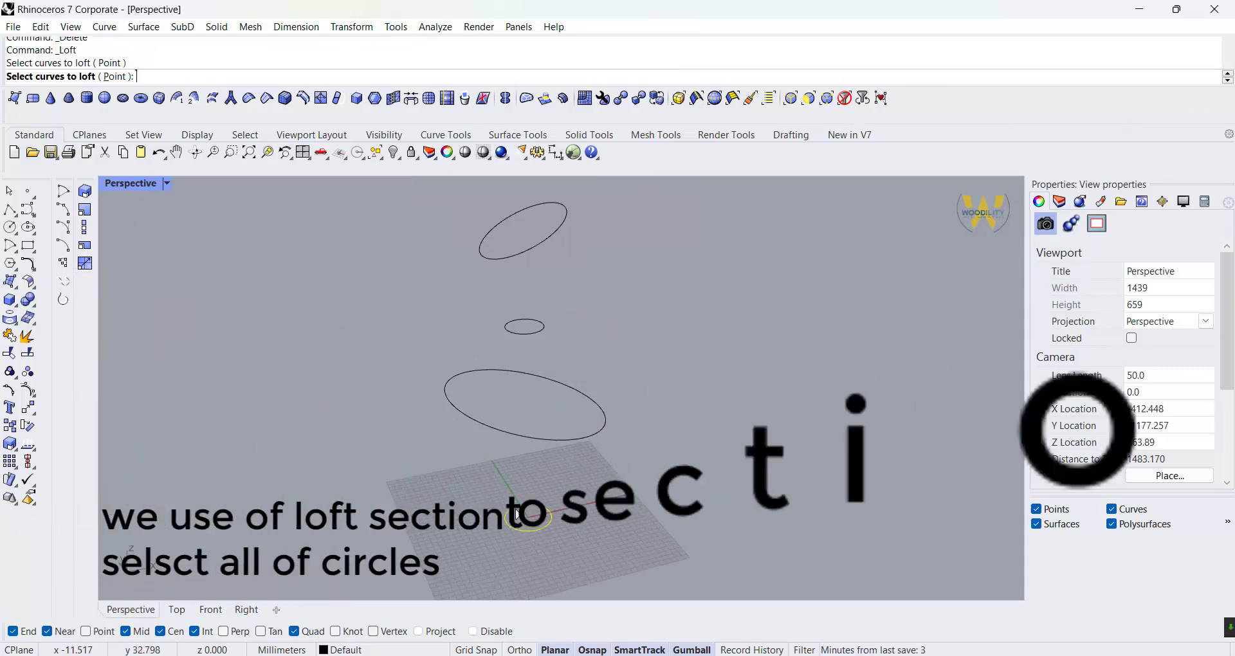
click(528, 444)
key(Return)
key(Return)
click(602, 463)
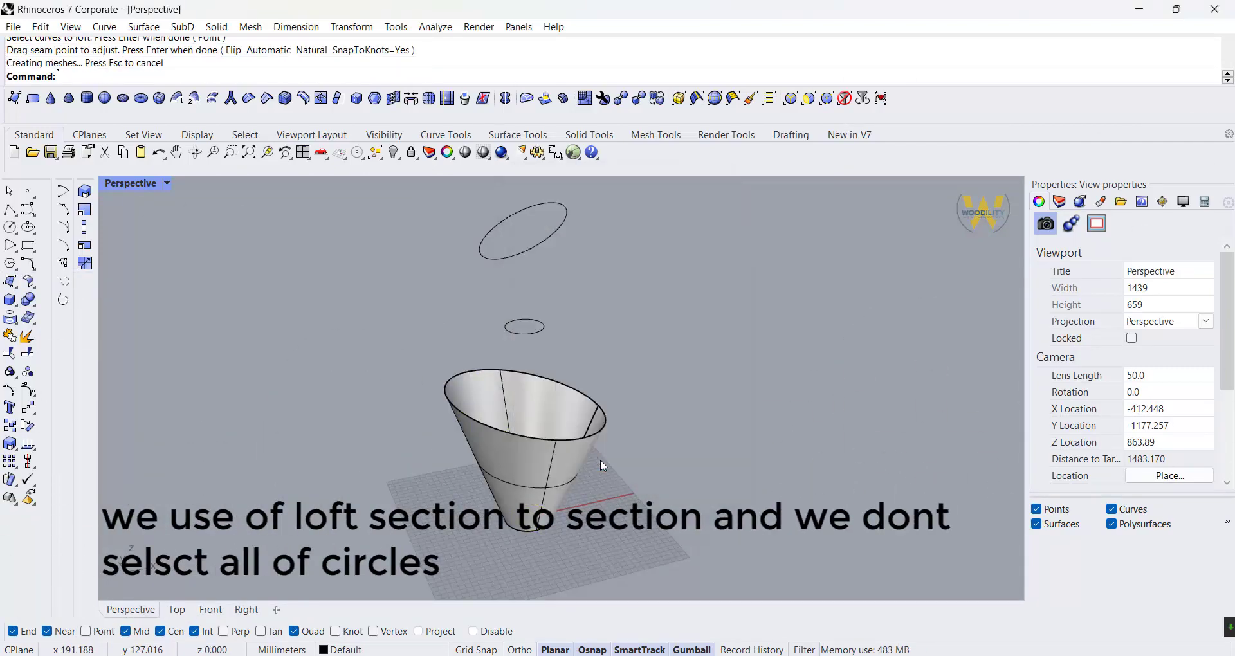
- Loft a surface between the large tilted circle and the smallest circle, using Normal style without simplification
key(Return)
click(583, 443)
click(620, 477)
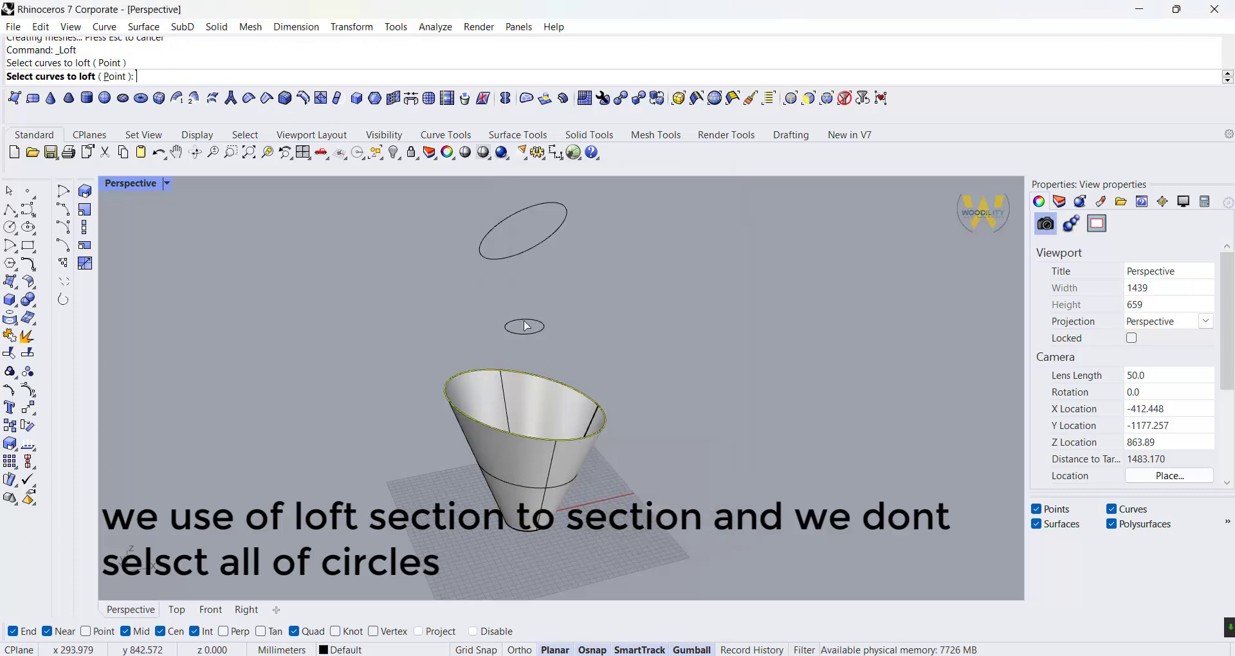
click(526, 332)
key(Return)
key(Return)
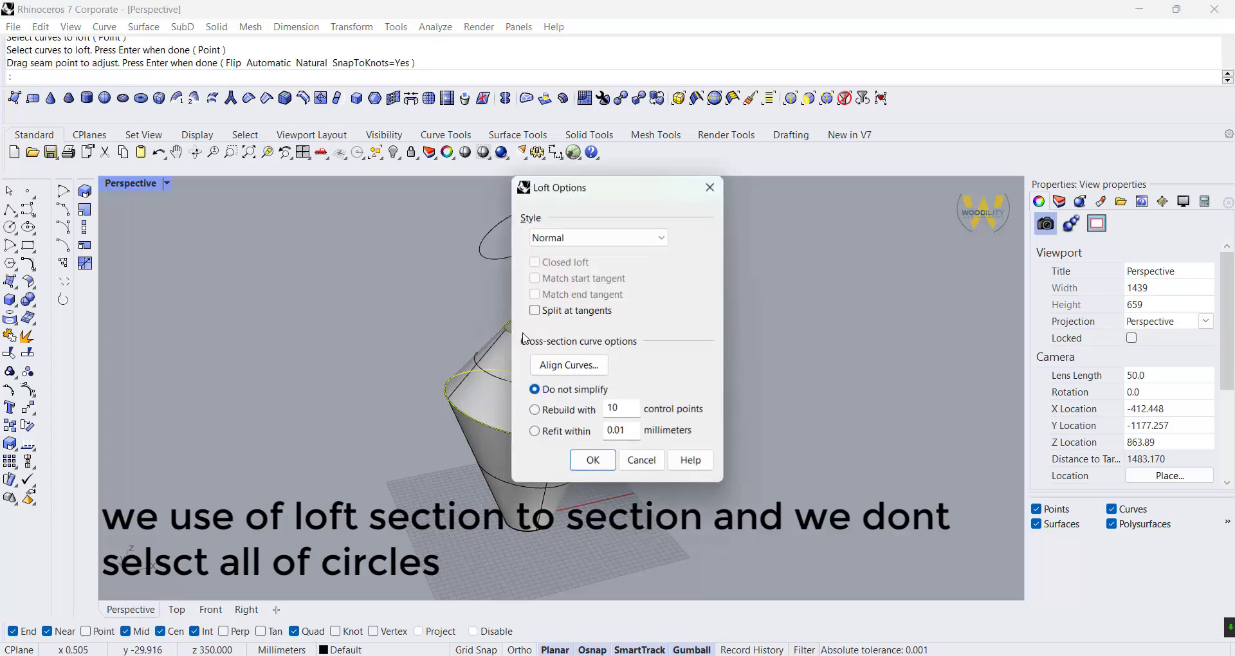
click(593, 460)
- Loft a surface between the smallest circle and the tilted topmost circle
key(Return)
click(535, 332)
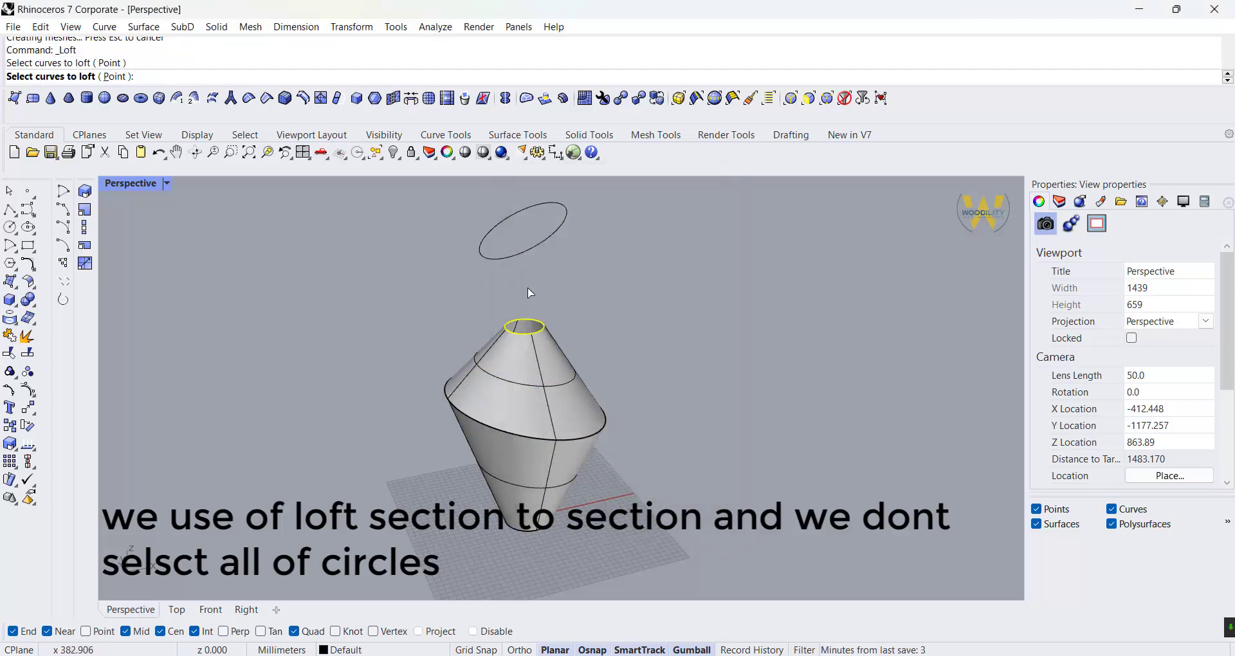
click(522, 256)
key(Return)
key(Return)
click(580, 459)
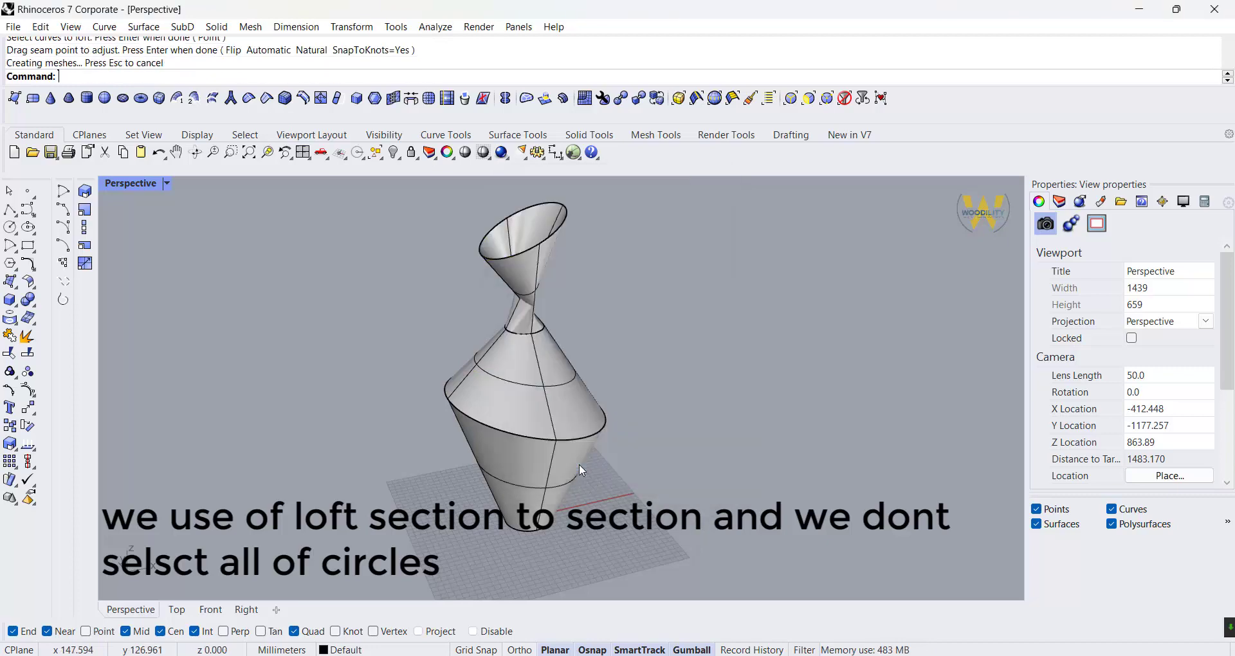
- Undo the topmost loft and restart it between the smallest circle and the tilted topmost circle
click(158, 154)
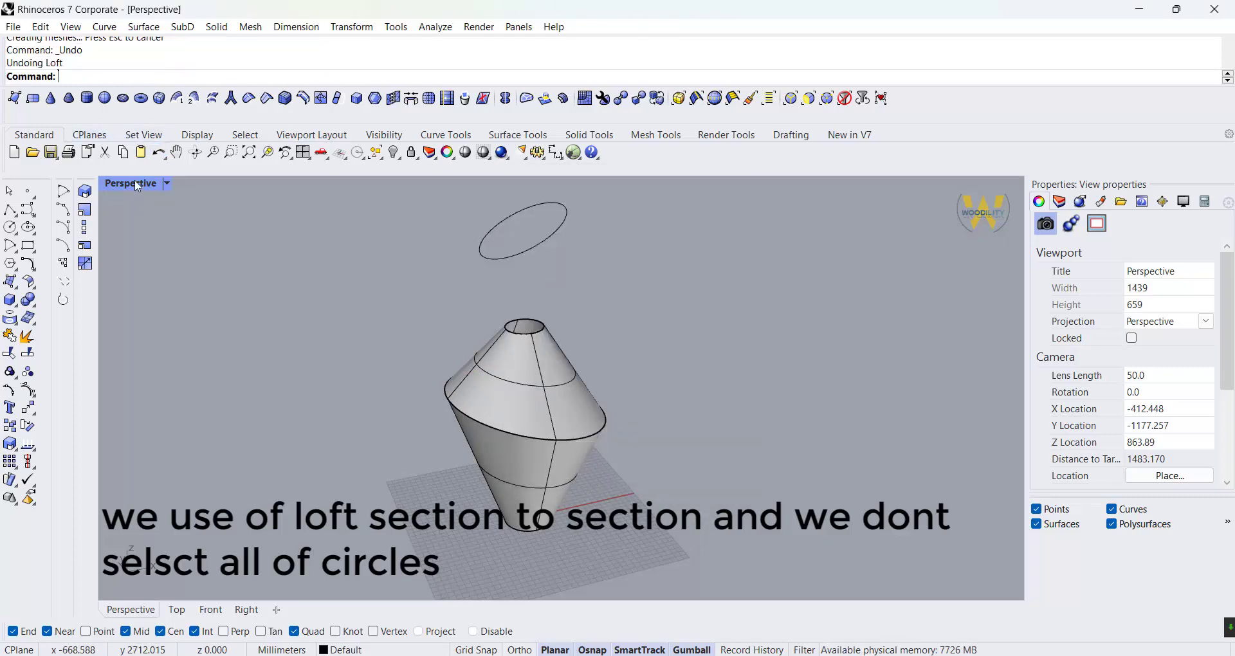
double_click(135, 181)
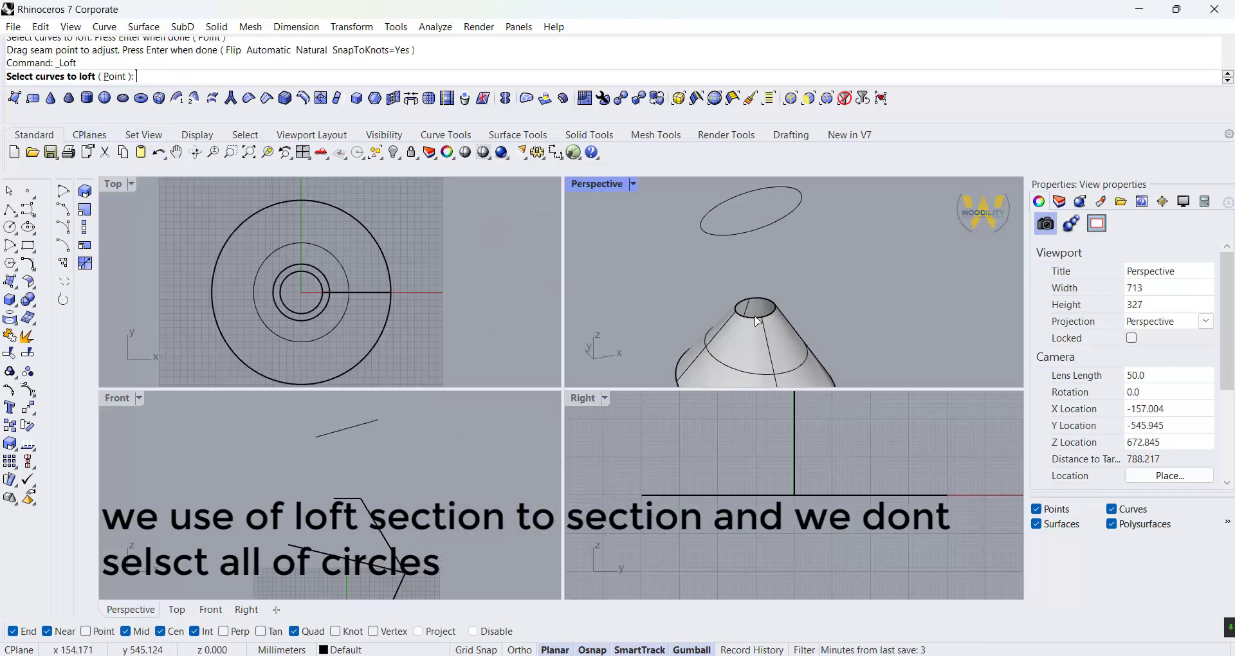
click(758, 317)
click(793, 360)
click(756, 232)
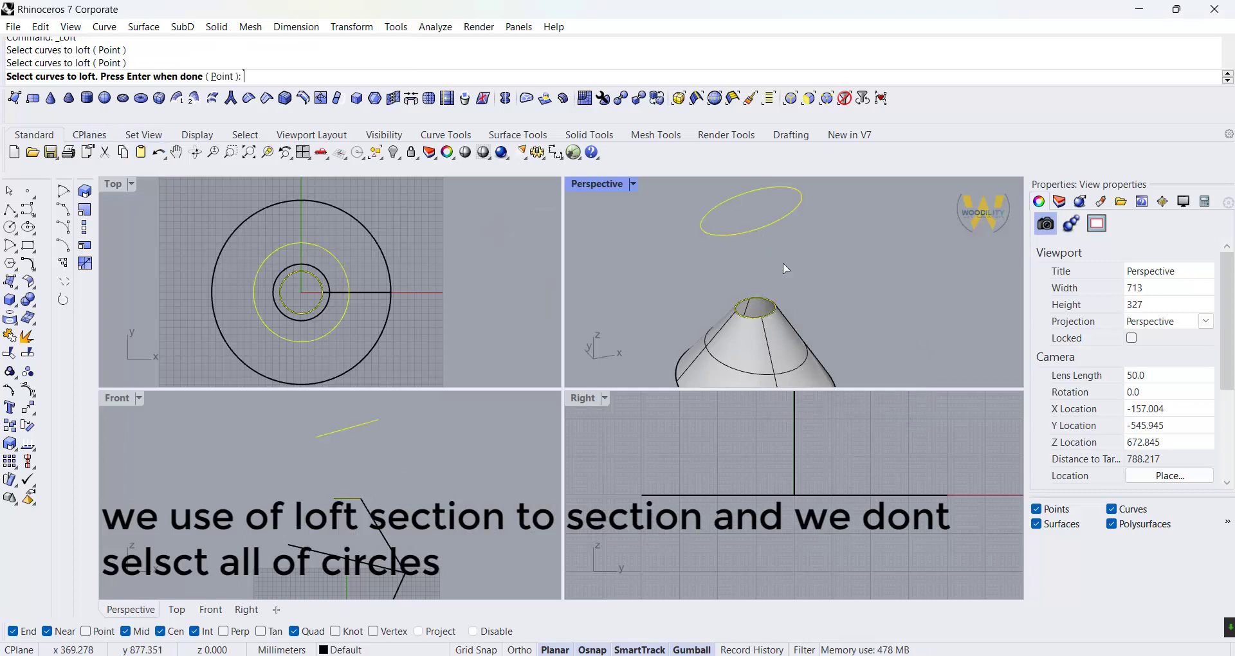
key(Return)
- Move the topmost circle's seam point to the opposite quadrant, flip its direction and complete the loft
right_drag(831, 304, 740, 338)
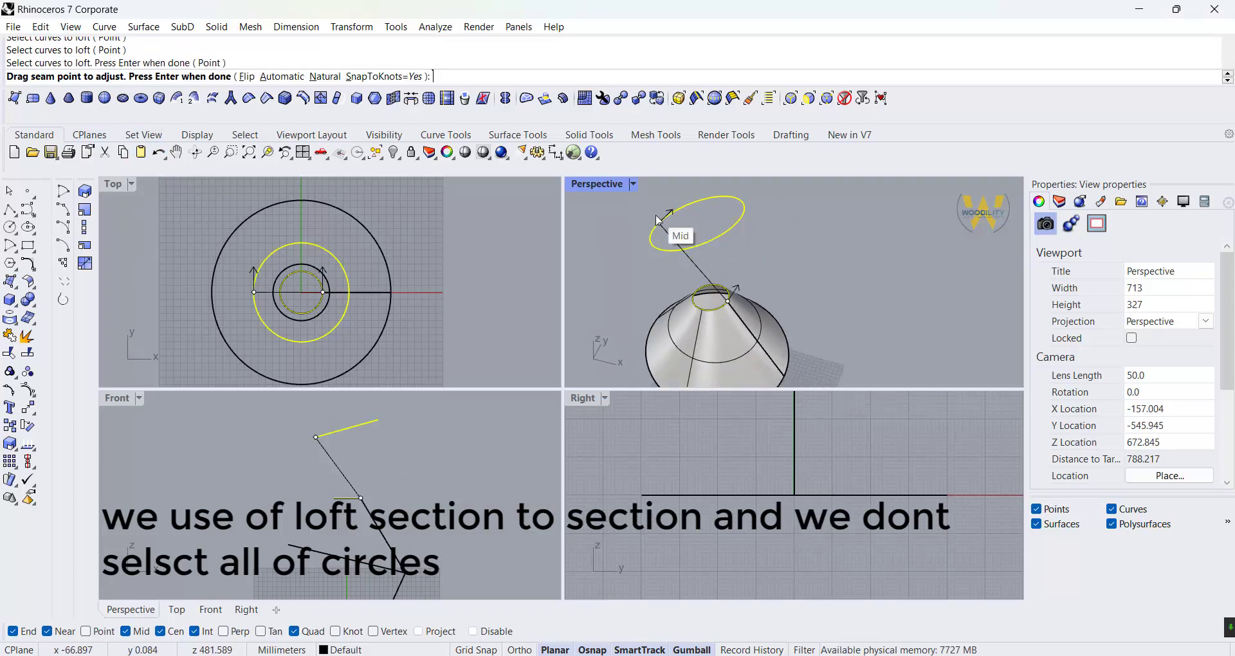
drag(660, 222, 740, 222)
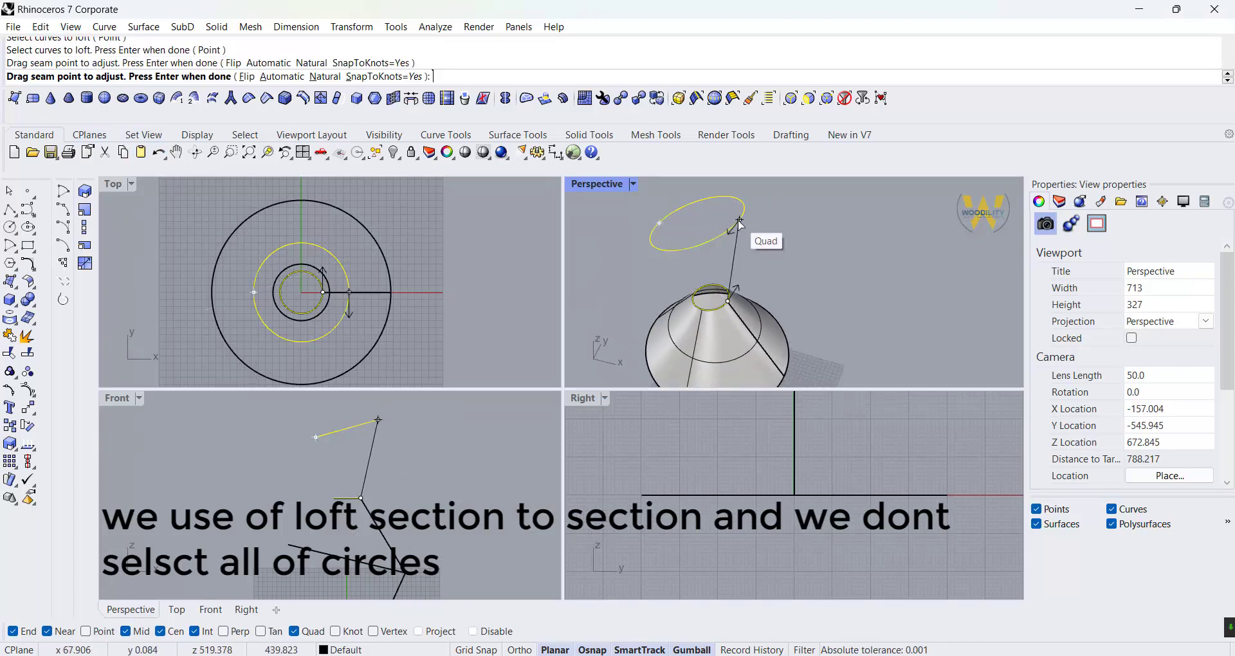
click(246, 77)
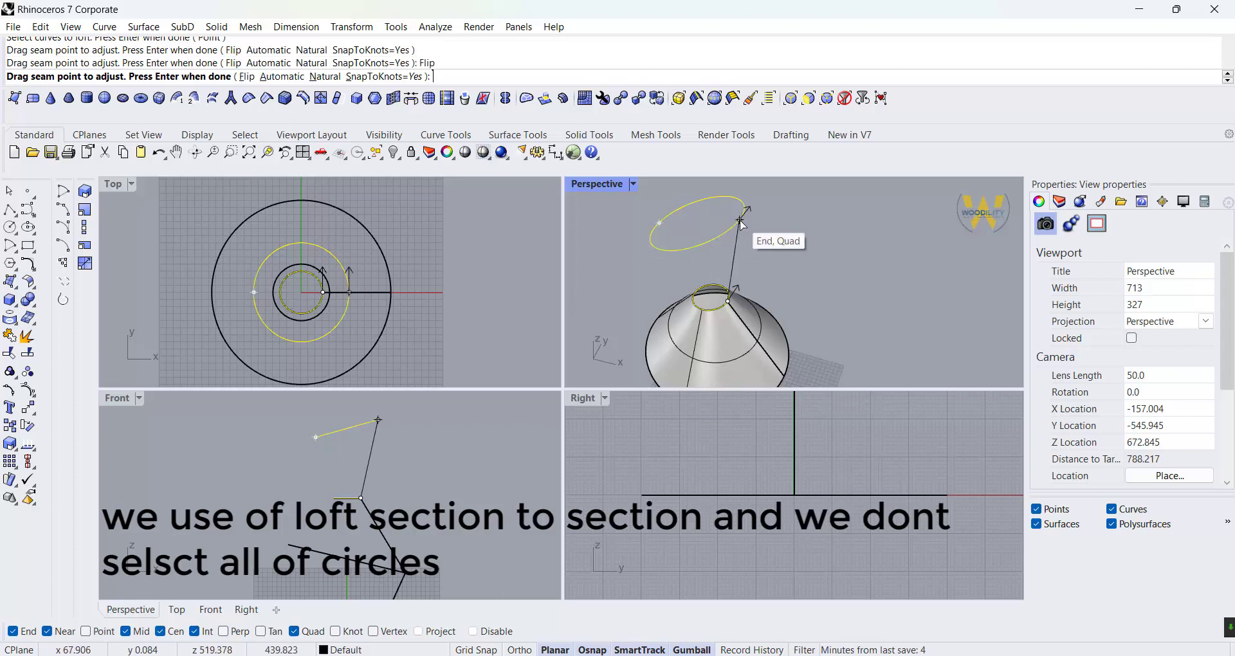
right_click(791, 235)
click(592, 459)
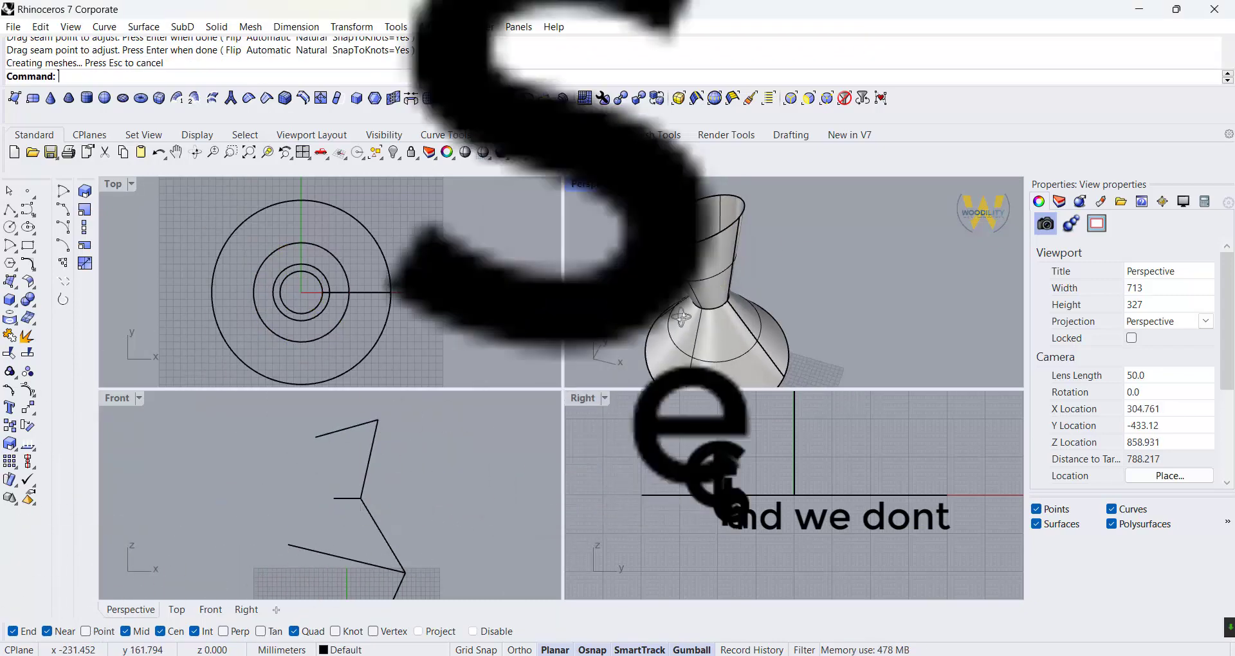
- Maximize the Perspective viewport and examine the three lofted vase surfaces
double_click(577, 182)
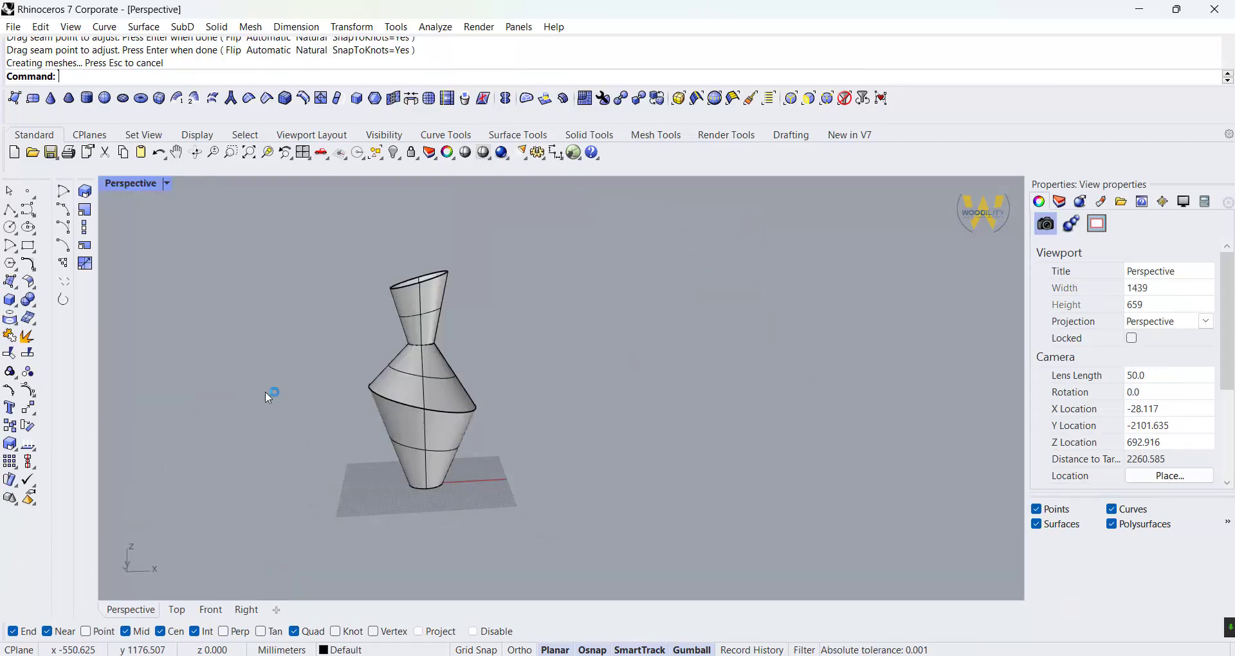
scroll(400, 456, up, 4)
scroll(407, 423, down, 2)
click(417, 421)
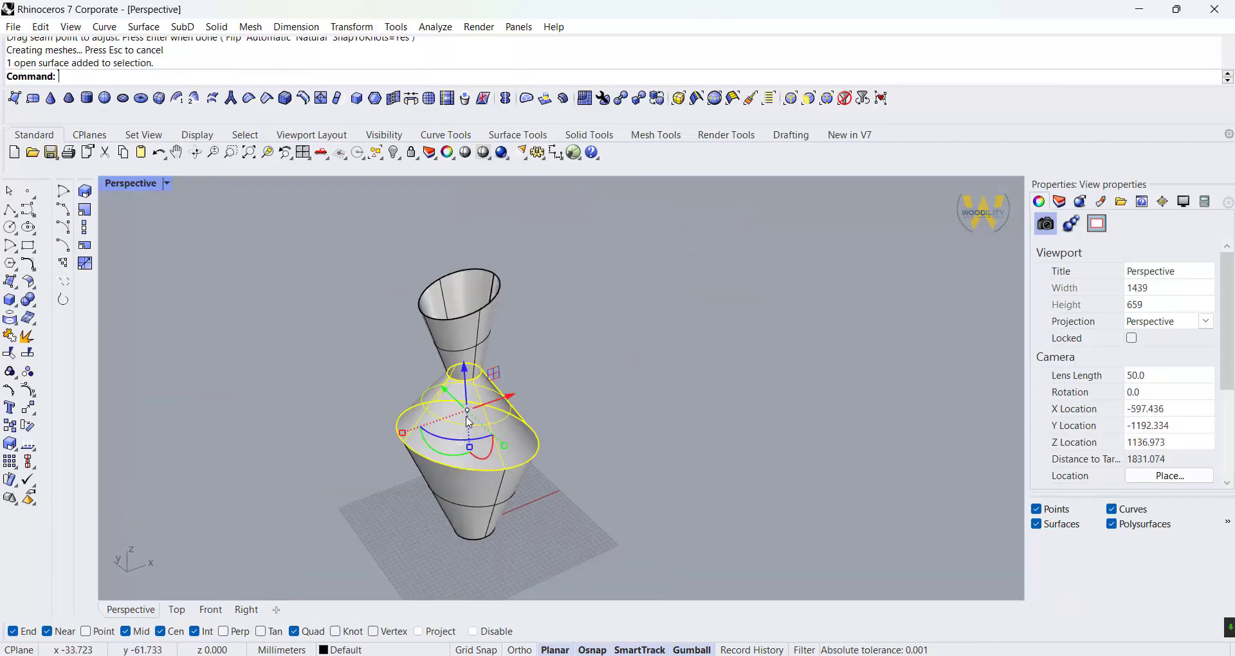
click(278, 407)
scroll(460, 293, down, 4)
drag(534, 236, 357, 522)
click(259, 422)
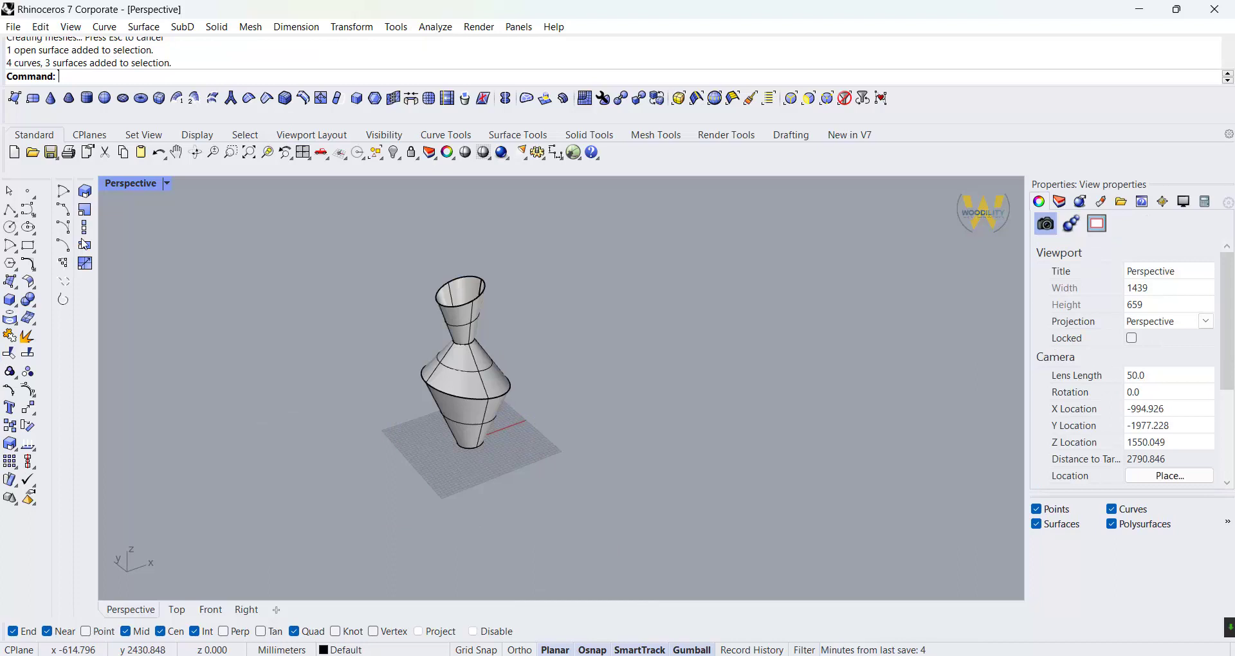
- Close the vase's tilted top opening with a planar surface from its rim
click(14, 288)
click(42, 288)
scroll(492, 292, up, 4)
click(476, 292)
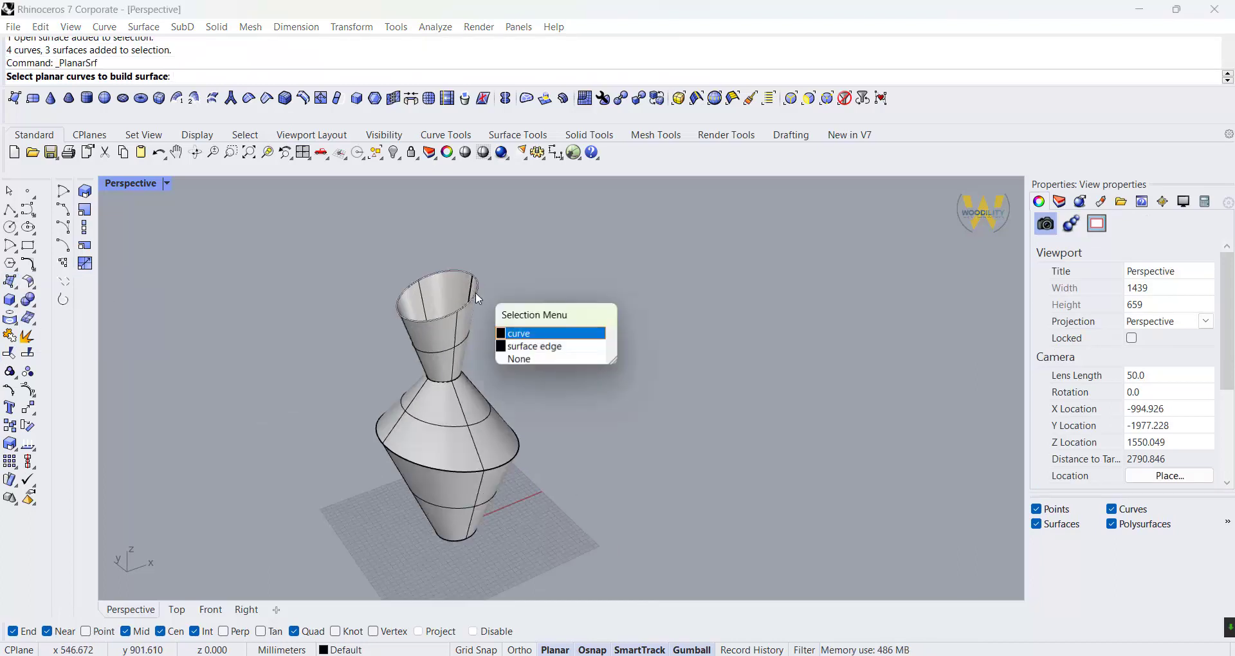
click(548, 348)
right_click(548, 348)
- Close the vase's base on the ground plane with a planar surface from its bottom circle
right_drag(503, 557, 510, 408)
scroll(458, 387, up, 6)
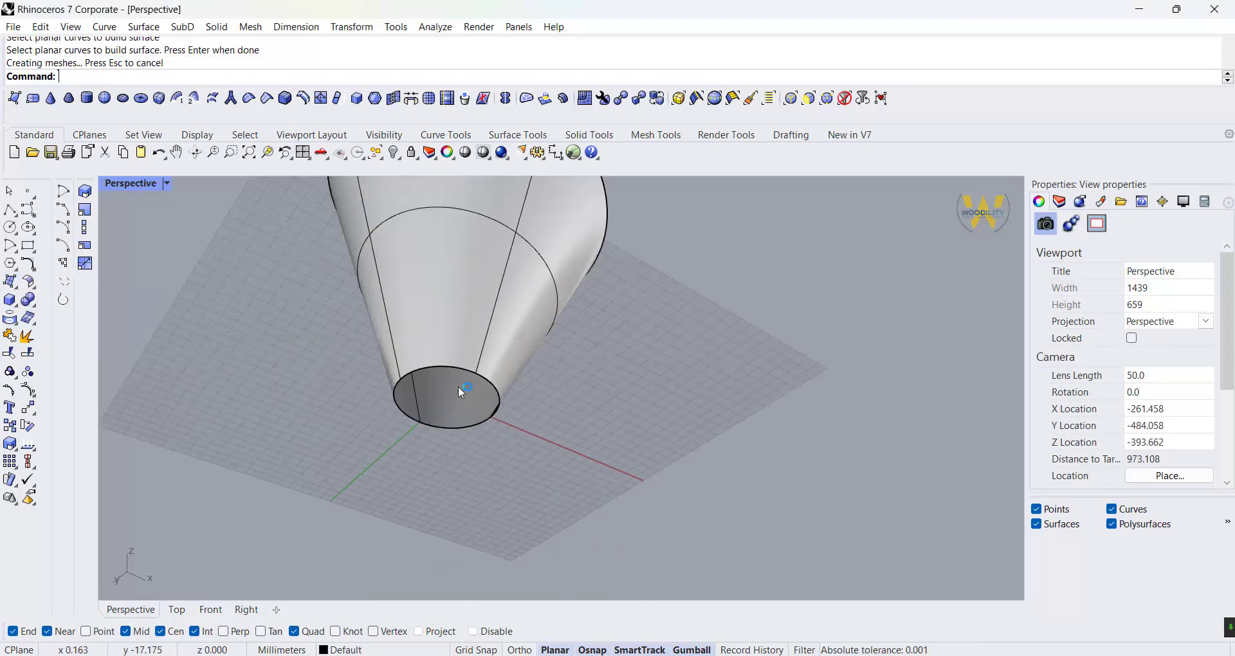
right_click(461, 391)
click(469, 369)
click(524, 421)
right_click(529, 427)
- Join the three lofted surfaces and both planar caps into one closed polysurface
scroll(529, 428, down, 3)
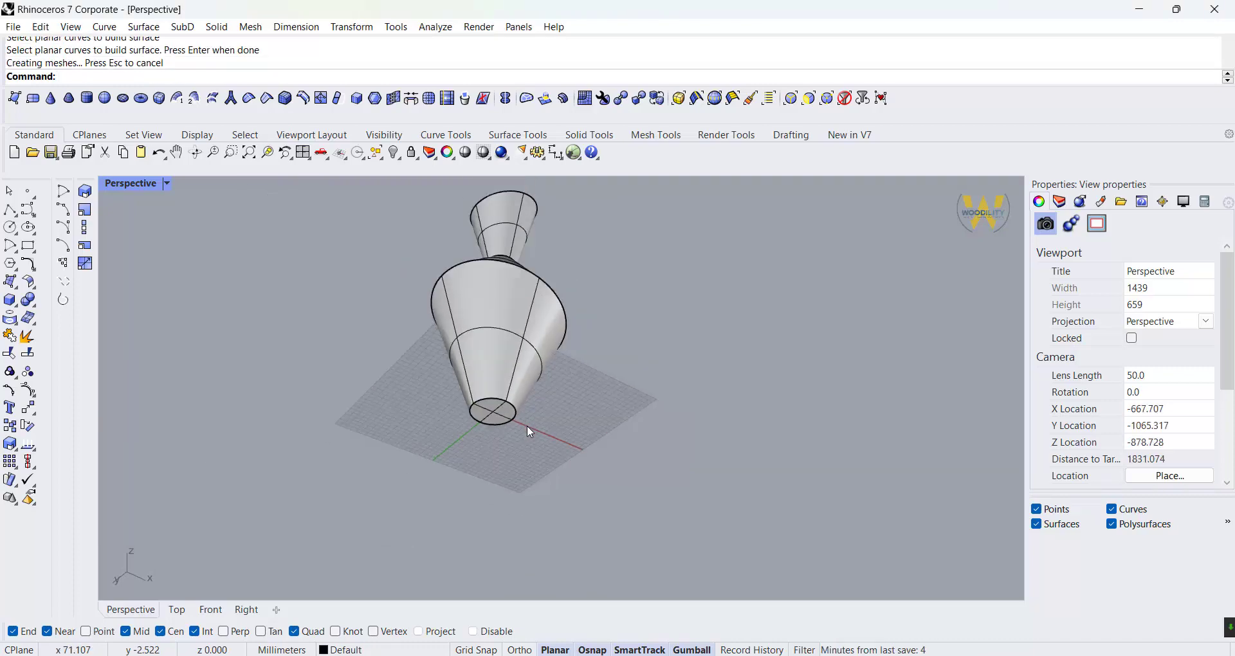
scroll(530, 431, down, 5)
drag(549, 325, 340, 558)
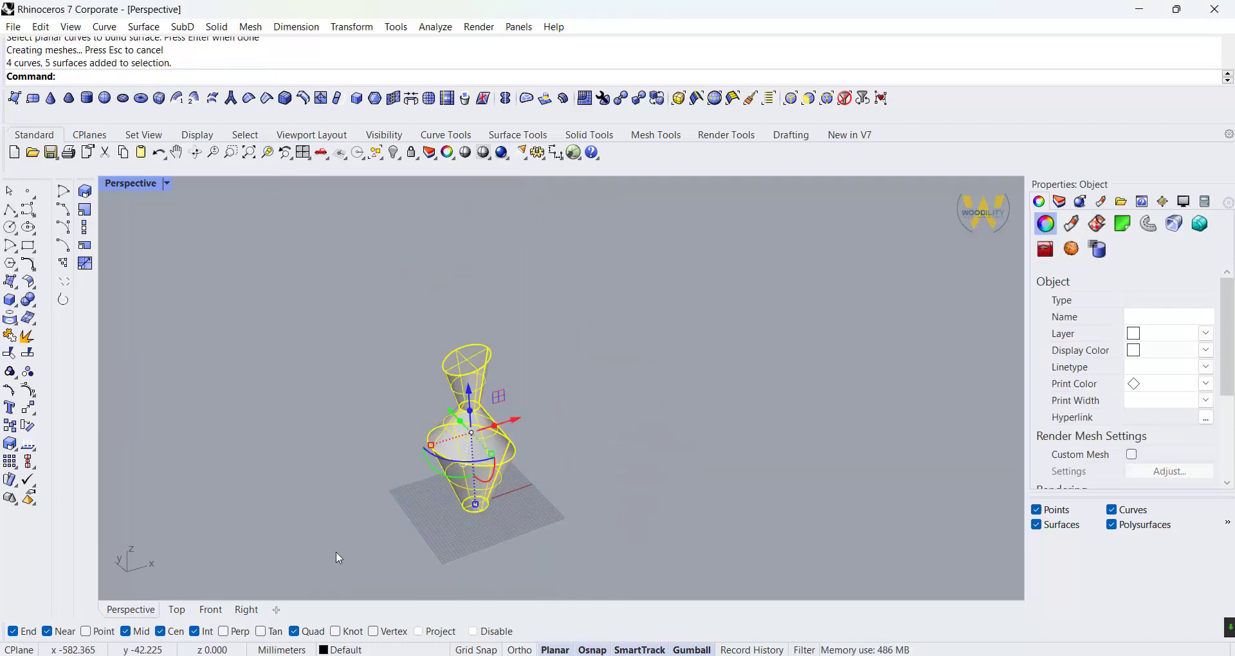
click(10, 336)
click(604, 447)
- Shell the closed vase with a thickness of 10 mm, removing its tilted top face
right_drag(508, 418, 444, 379)
scroll(440, 373, up, 4)
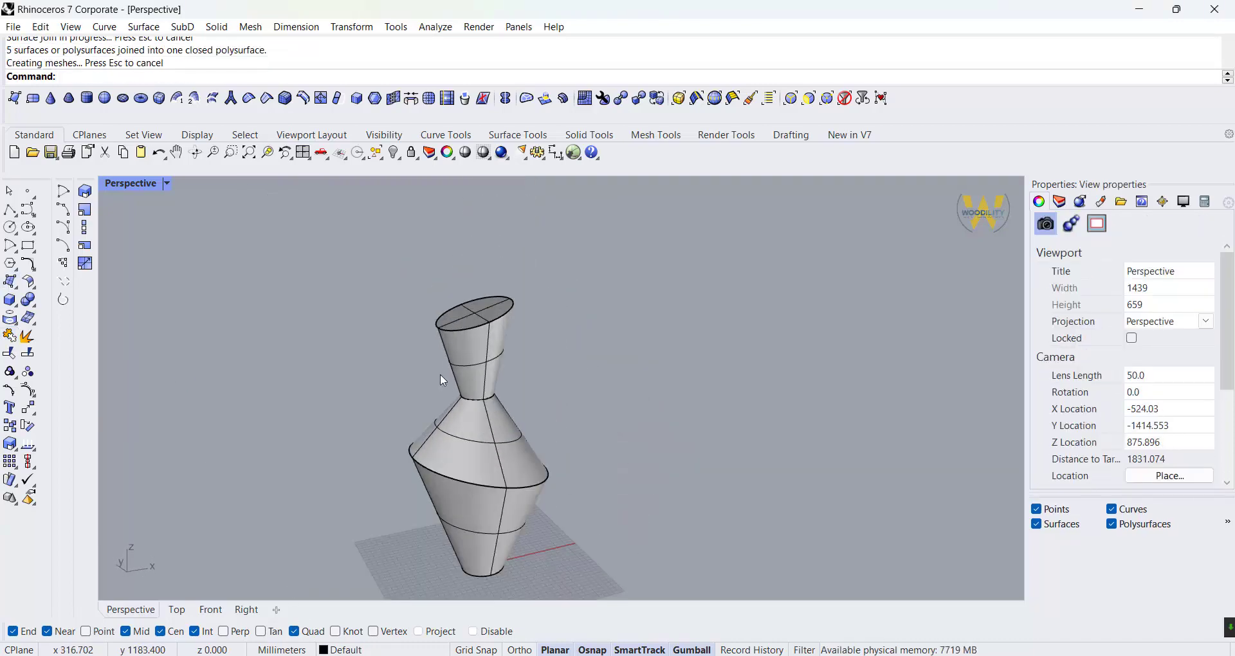
click(16, 288)
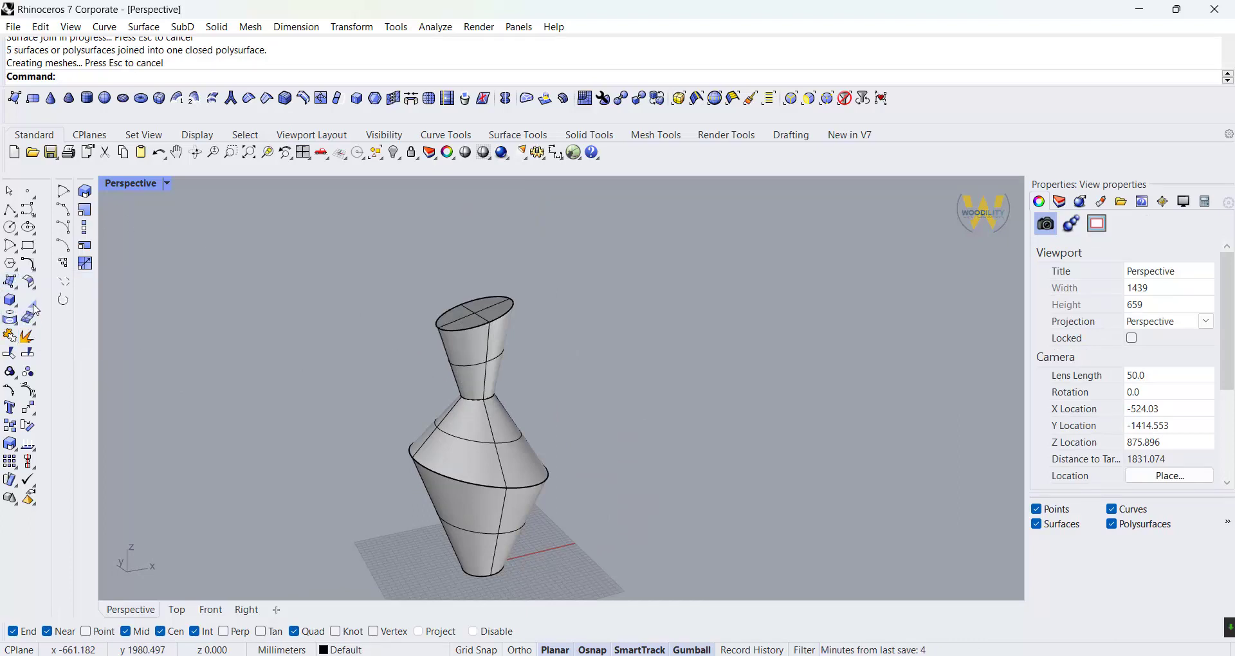
click(35, 310)
click(137, 309)
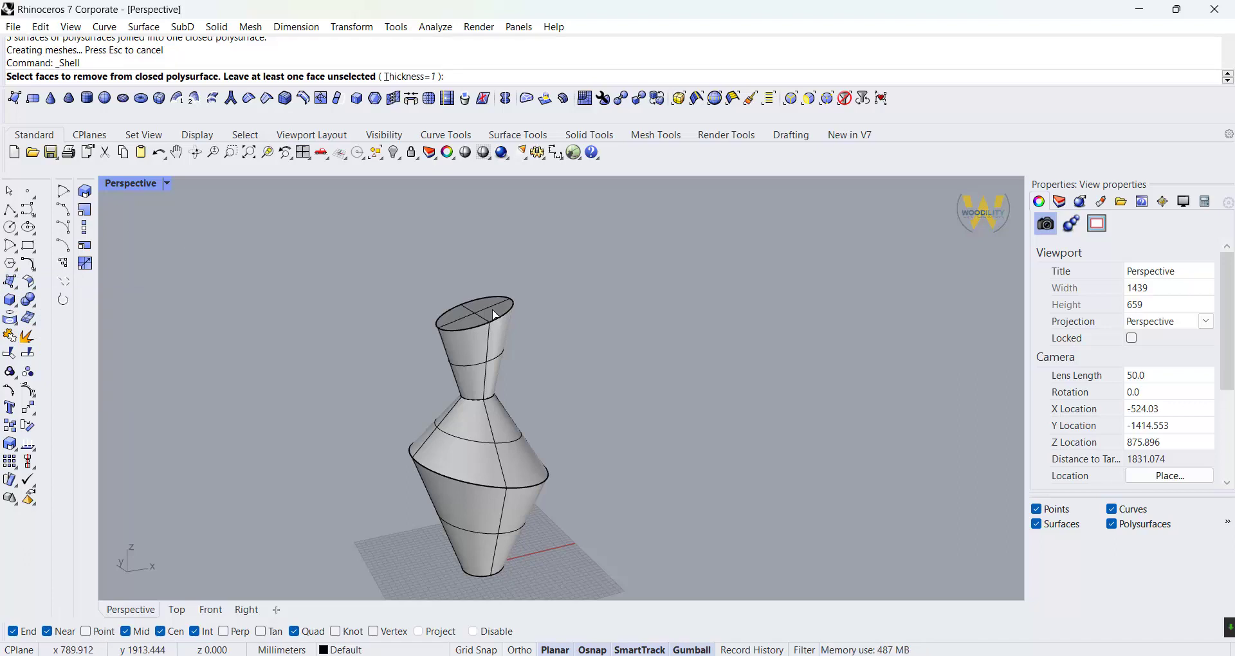
key(Return)
click(497, 315)
key(Return)
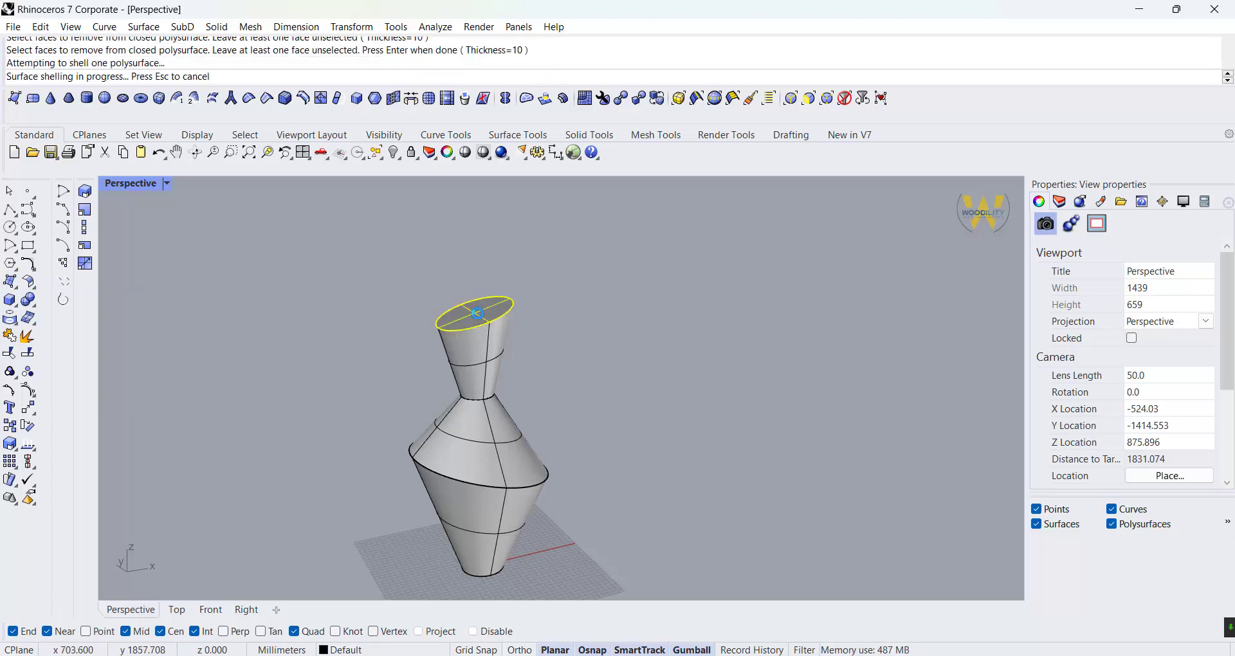
- Copy the shelled vase together with its four circles along the X axis, beside the original
right_drag(497, 315, 638, 311)
scroll(357, 494, up, 2)
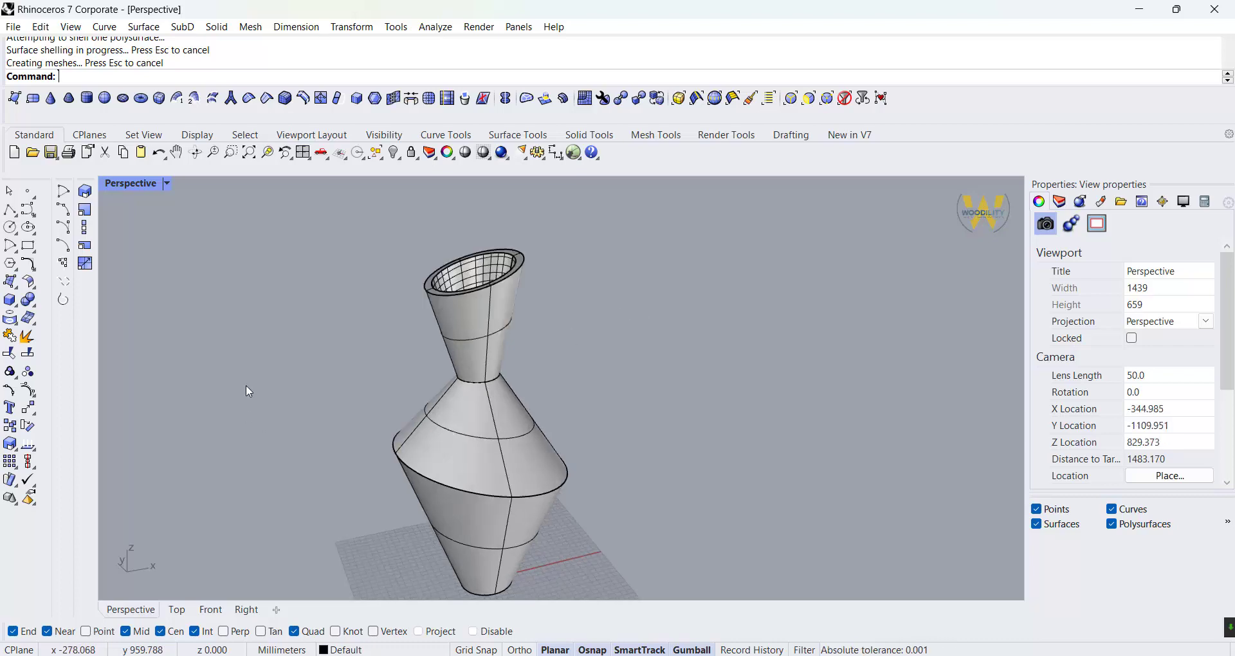
scroll(246, 385, down, 4)
drag(479, 222, 228, 616)
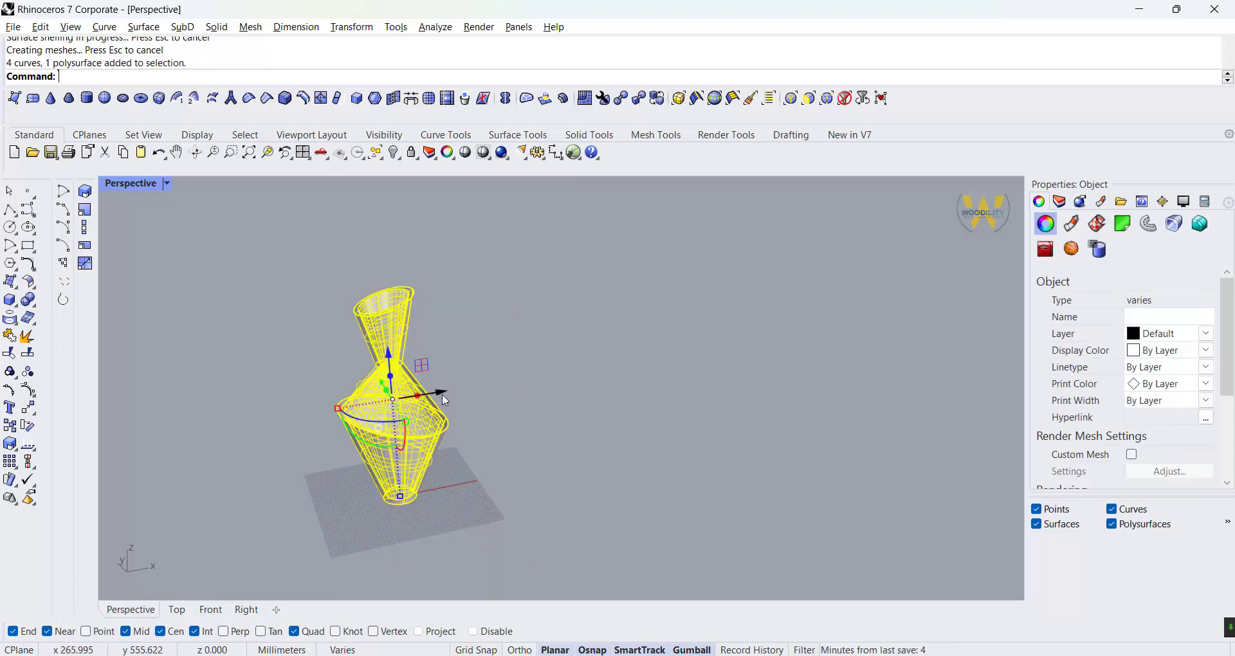
alt+drag(442, 393, 591, 368)
click(612, 394)
- Fillet the outer edge around the copied vase's widest section with a radius of 2 mm
scroll(591, 377, up, 4)
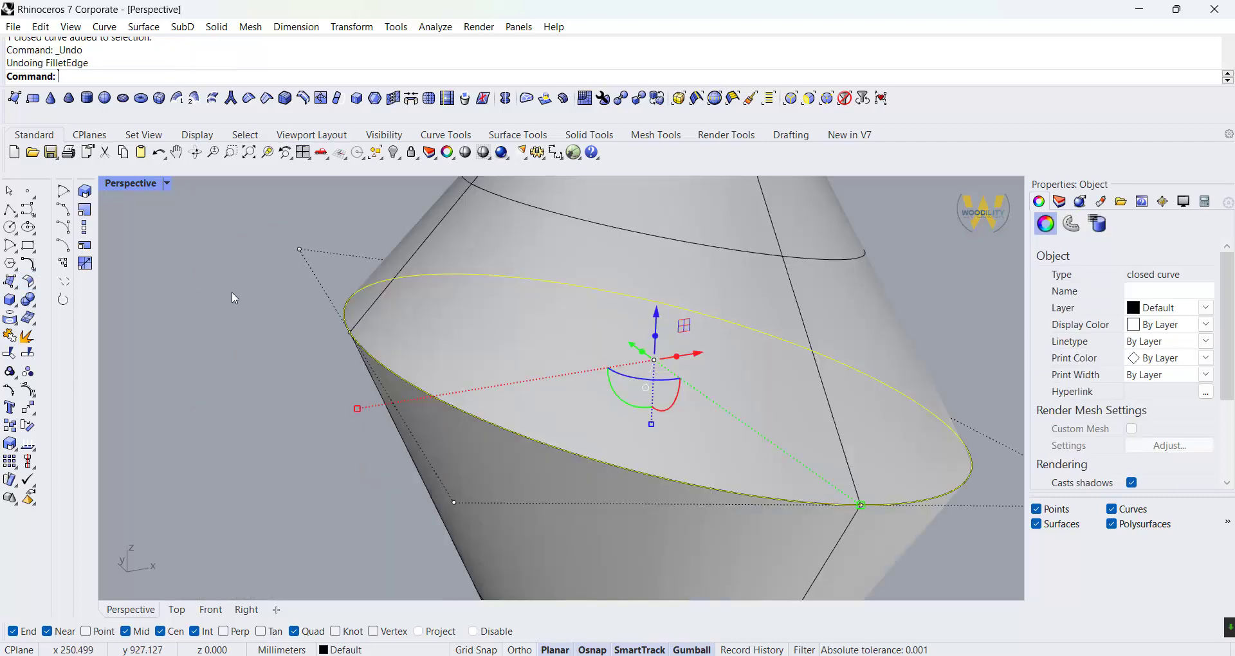
key(Escape)
key(Return)
text(2)
key(Return)
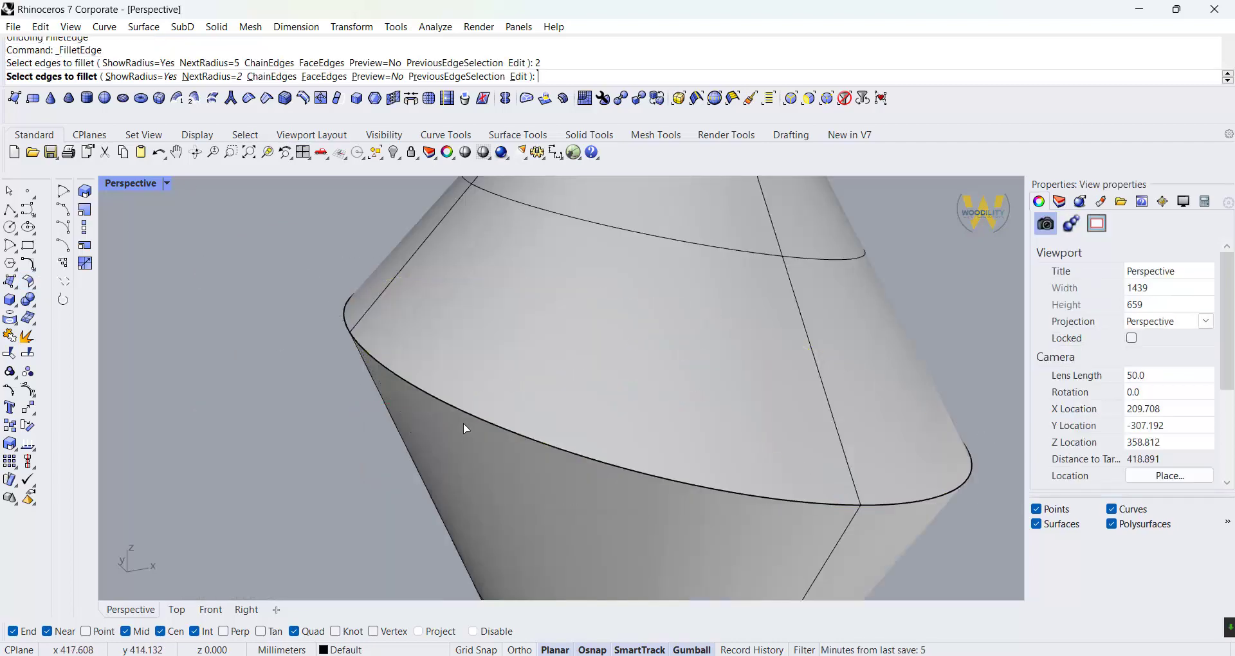
click(463, 415)
key(Return)
key(Return)
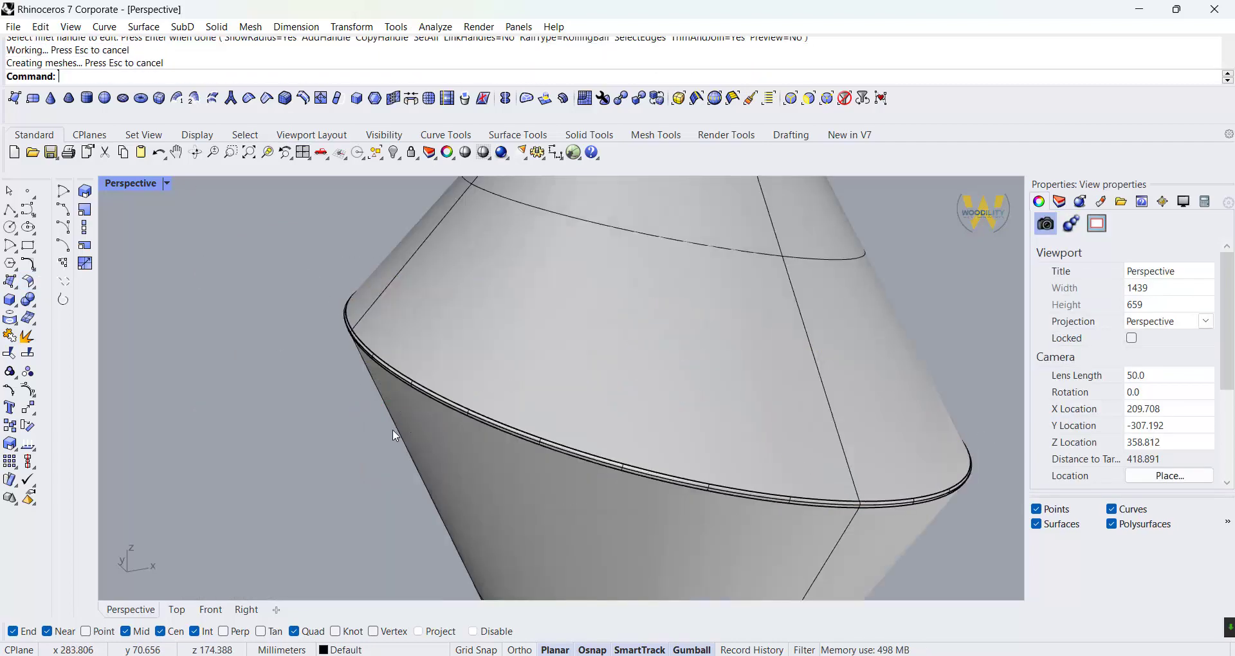
click(428, 391)
key(Escape)
- Fillet the outer edge around the copied vase's narrow neck with a radius of 2 mm
scroll(357, 360, up, 6)
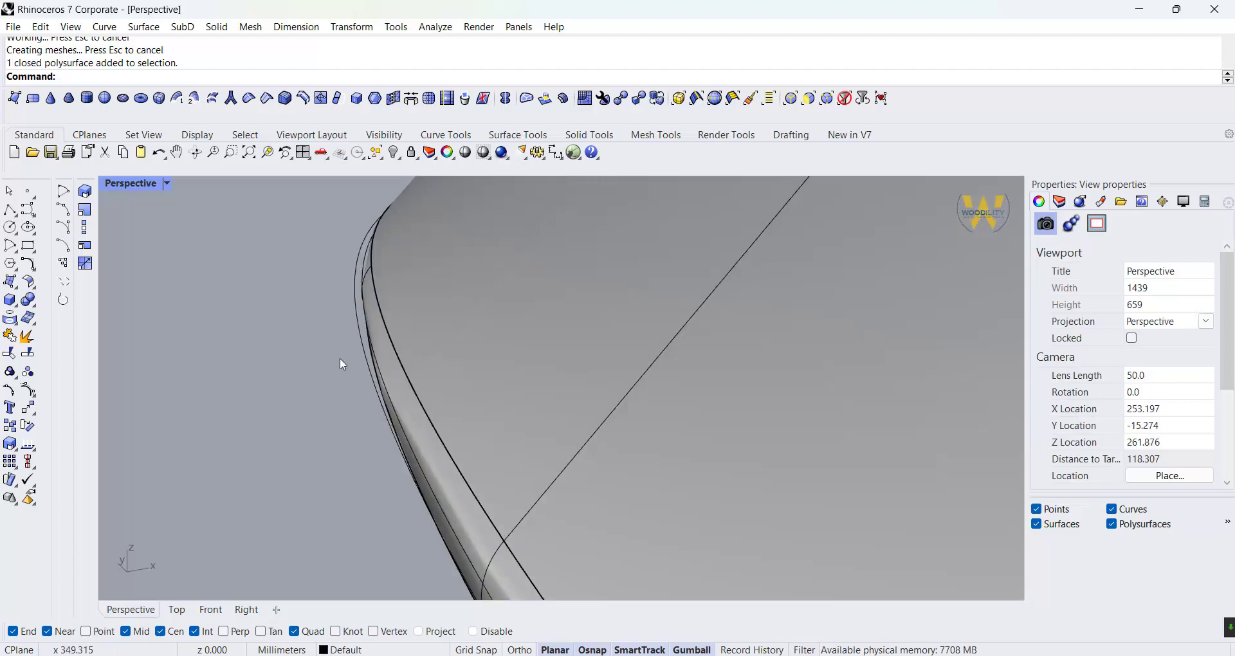
scroll(343, 365, down, 10)
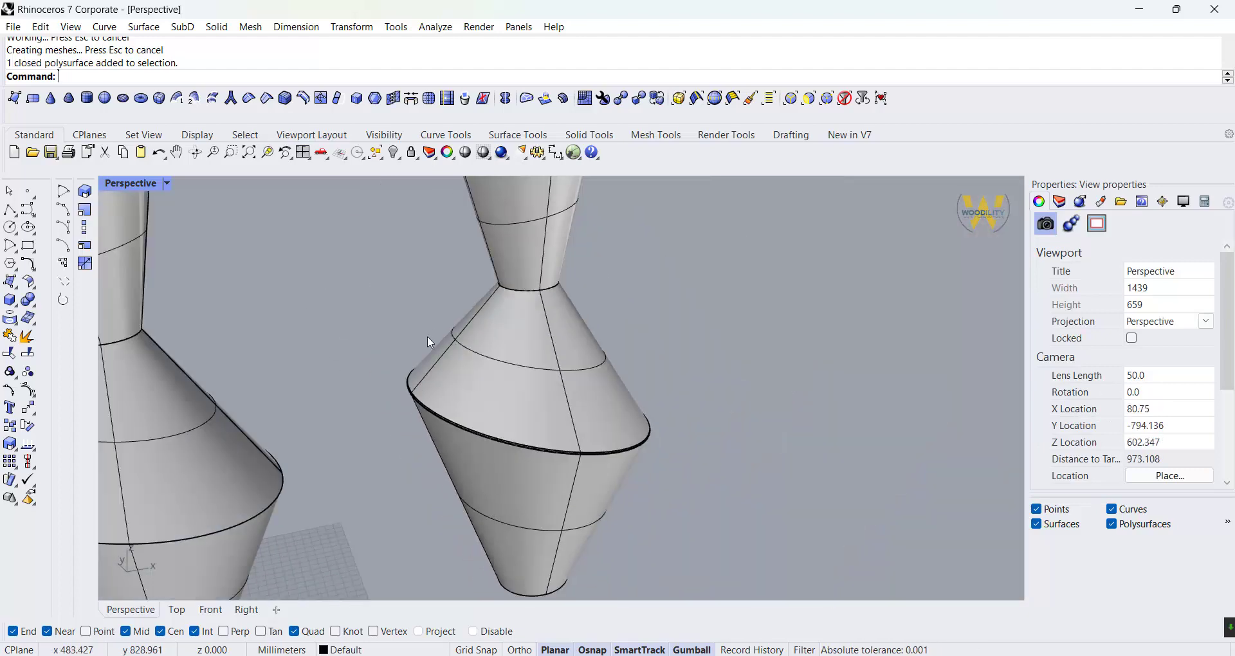
scroll(429, 343, down, 2)
scroll(569, 384, up, 5)
key(Return)
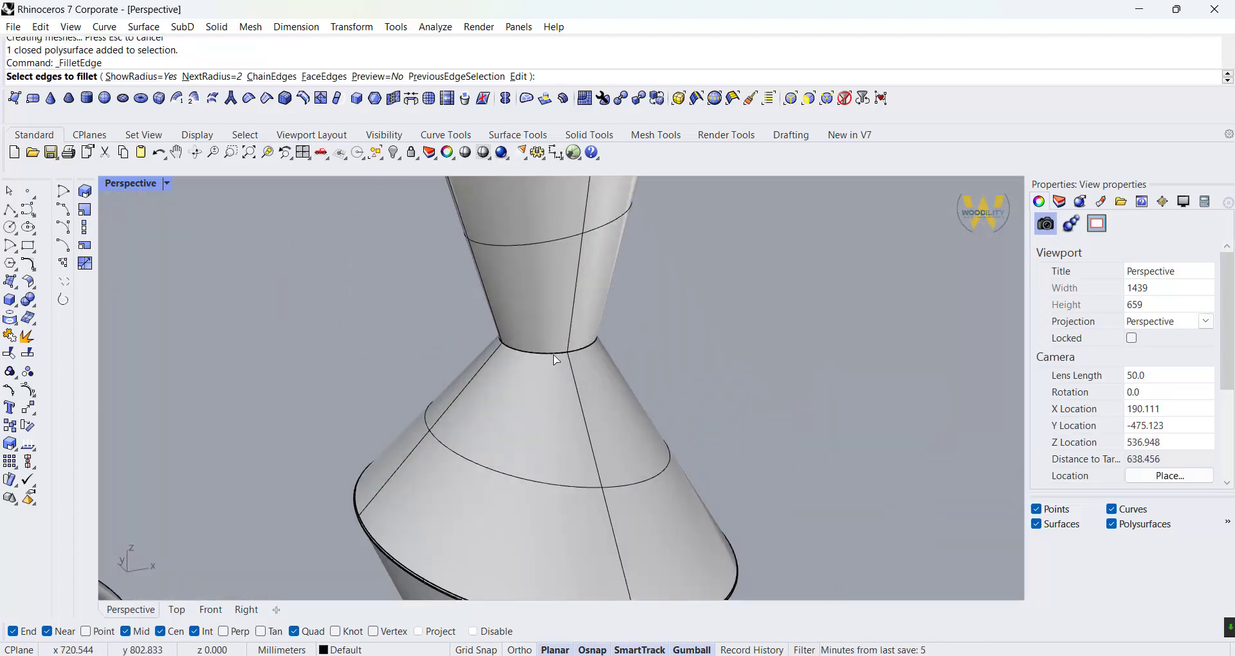
click(553, 354)
key(Return)
key(Return)
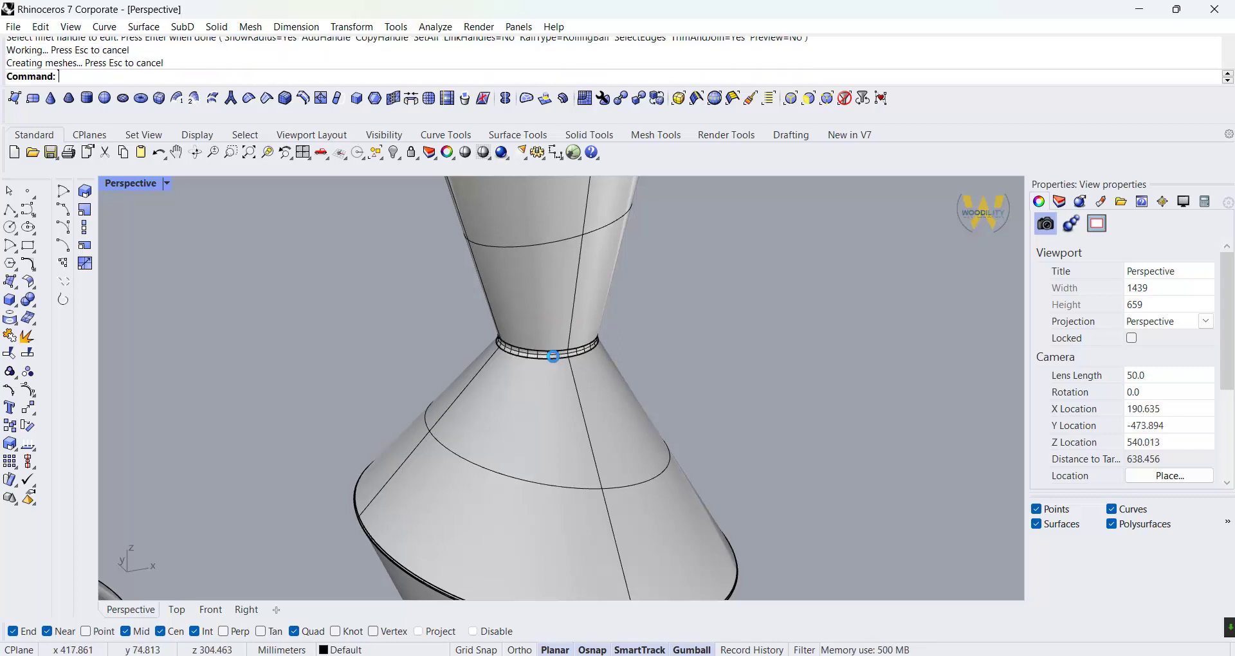
- Copy the filleted vase and its circles along the X axis, and delete the new copy's polysurface to keep only the four circles
scroll(544, 468, down, 5)
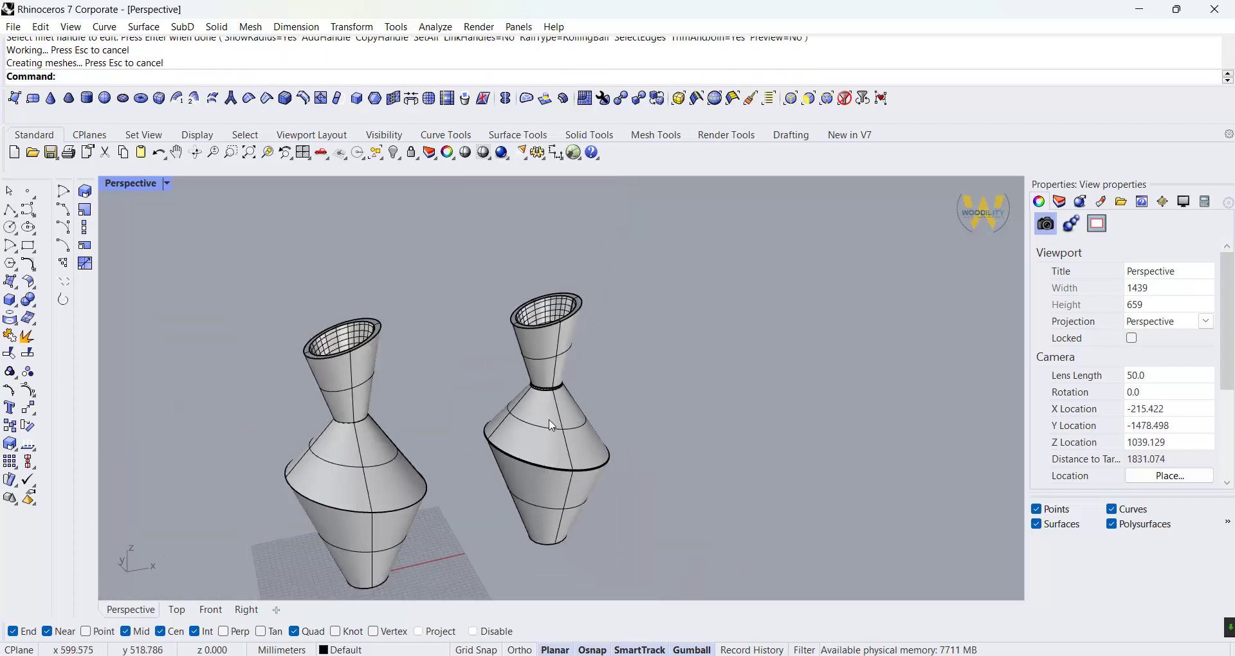
drag(481, 217, 661, 558)
drag(587, 402, 769, 376)
click(847, 449)
click(728, 394)
key(Delete)
scroll(727, 388, up, 2)
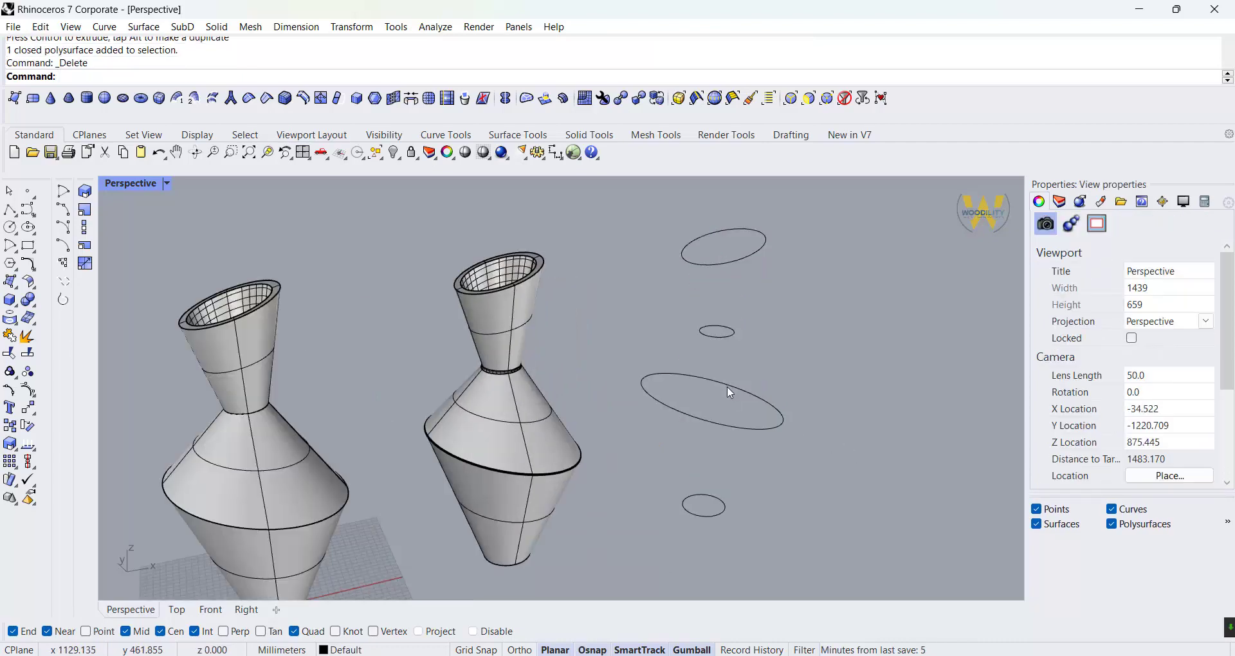
- Start a loft through all four copied circles, selecting them in order from the lowest to the topmost
scroll(729, 392, down, 2)
click(15, 286)
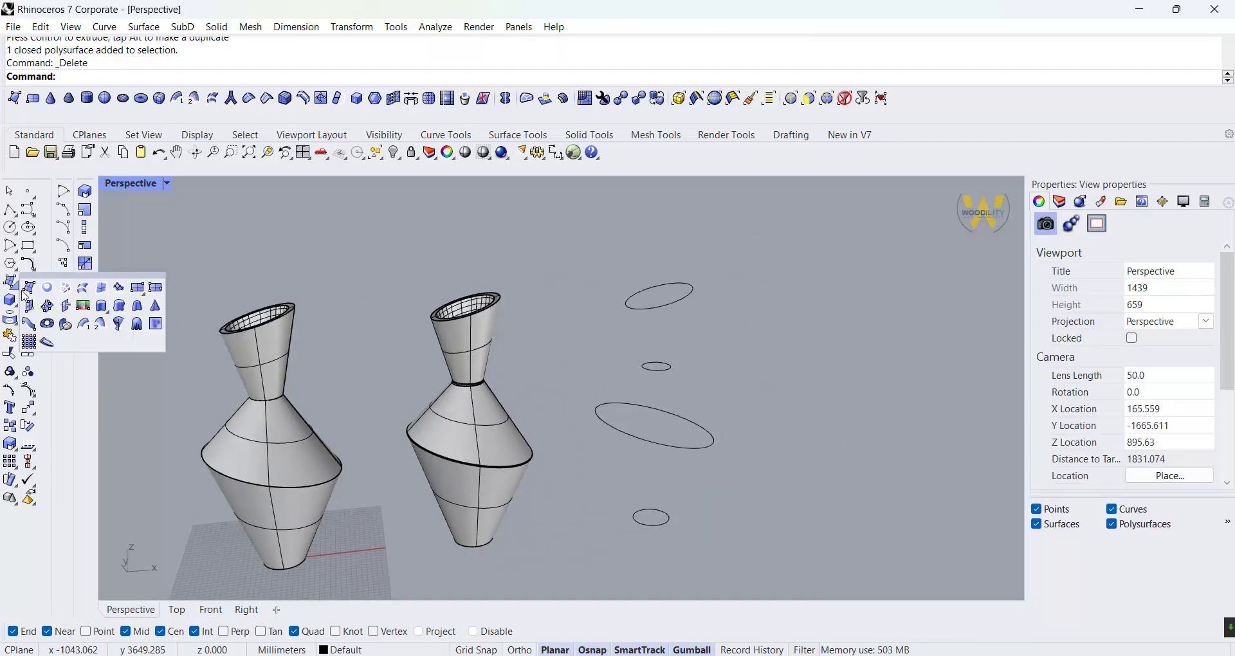
click(83, 288)
click(652, 526)
click(645, 443)
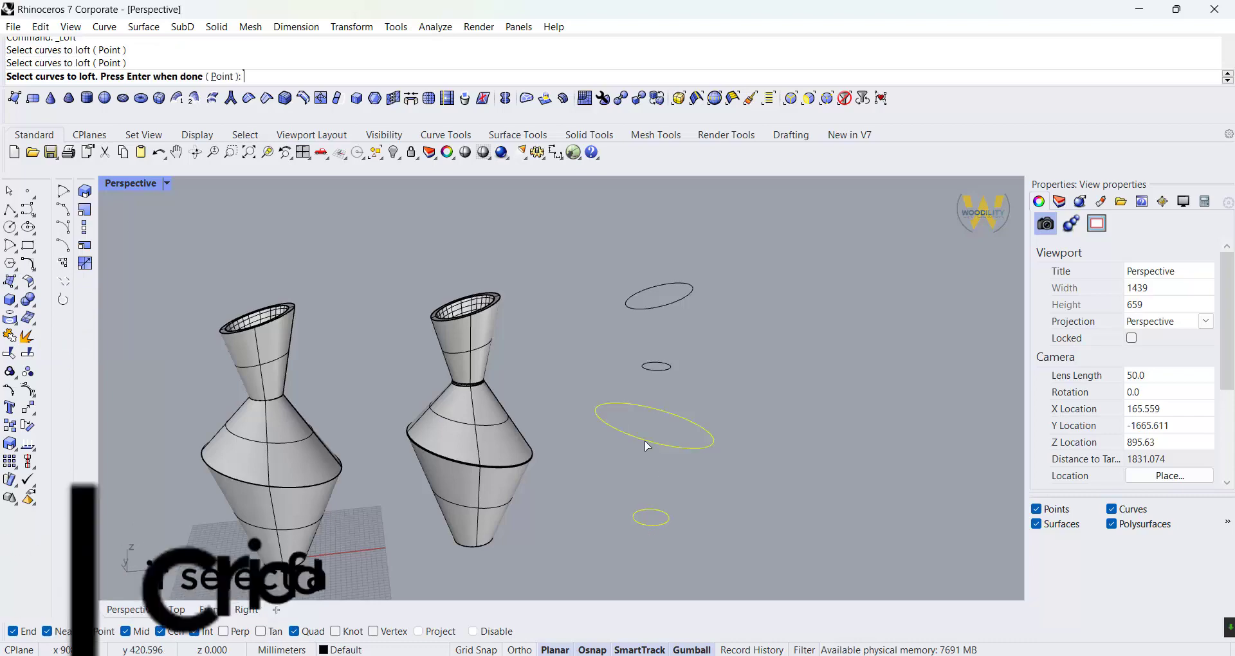
click(658, 371)
click(656, 308)
key(Return)
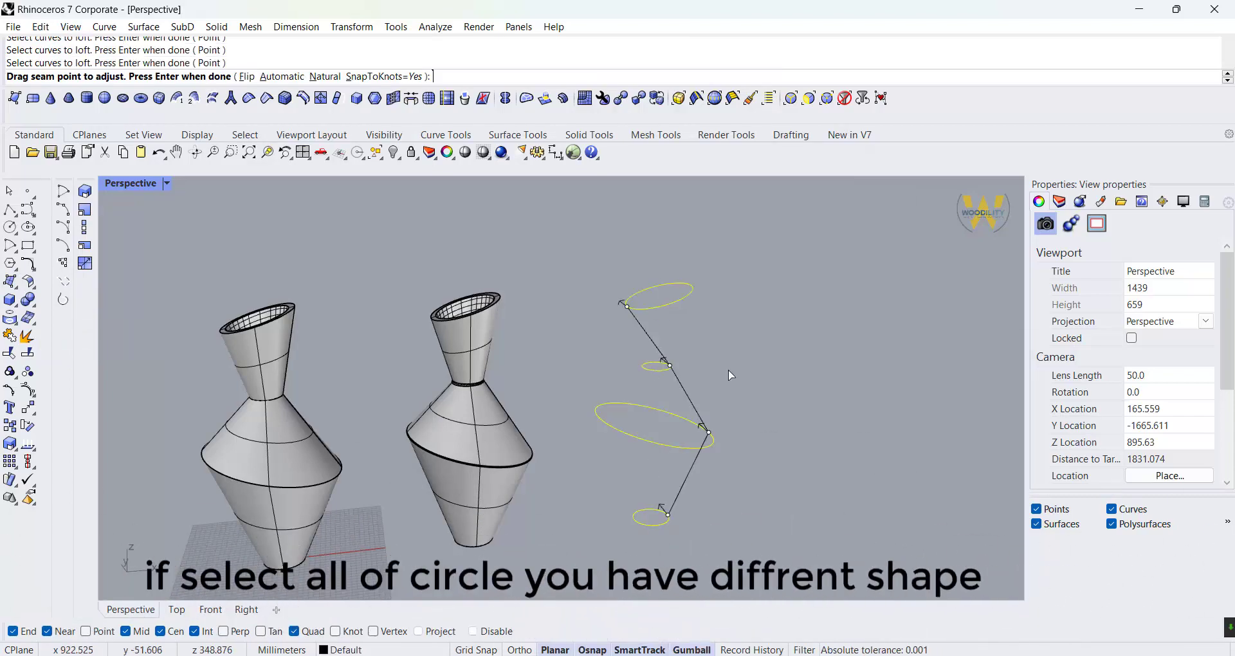
- Move the topmost copied circle's seam point to the opposite end and flip its direction to match the other seams
right_drag(733, 372, 645, 380)
drag(619, 323, 687, 315)
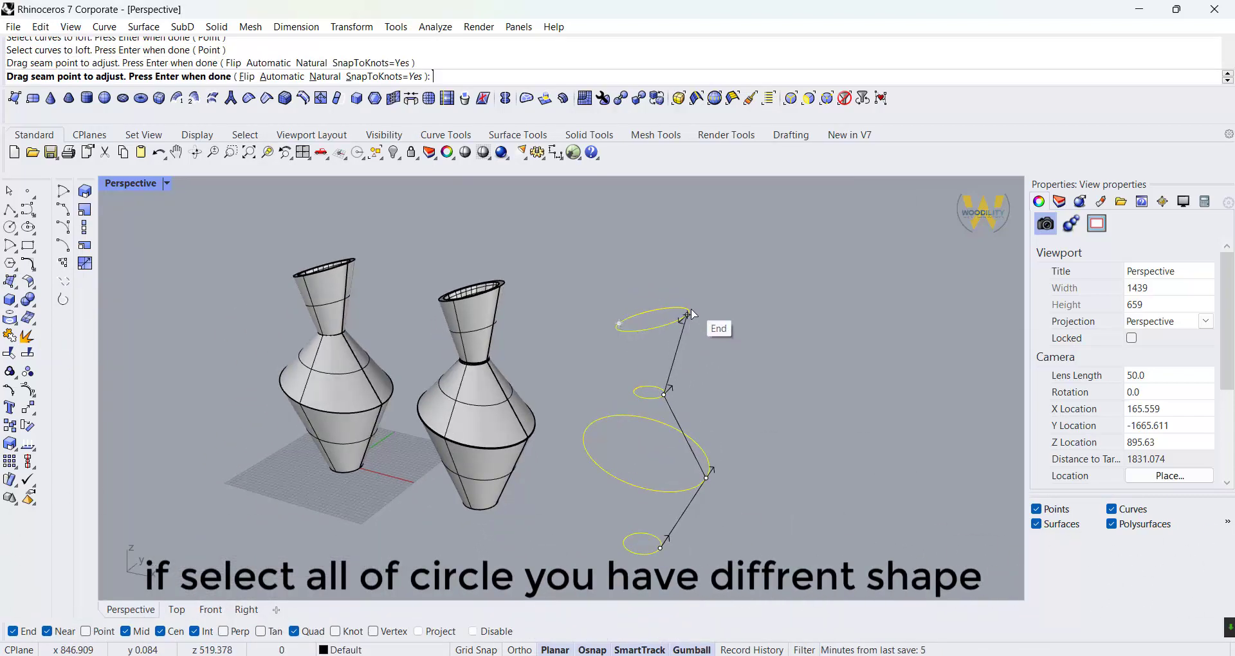
text(f)
key(Return)
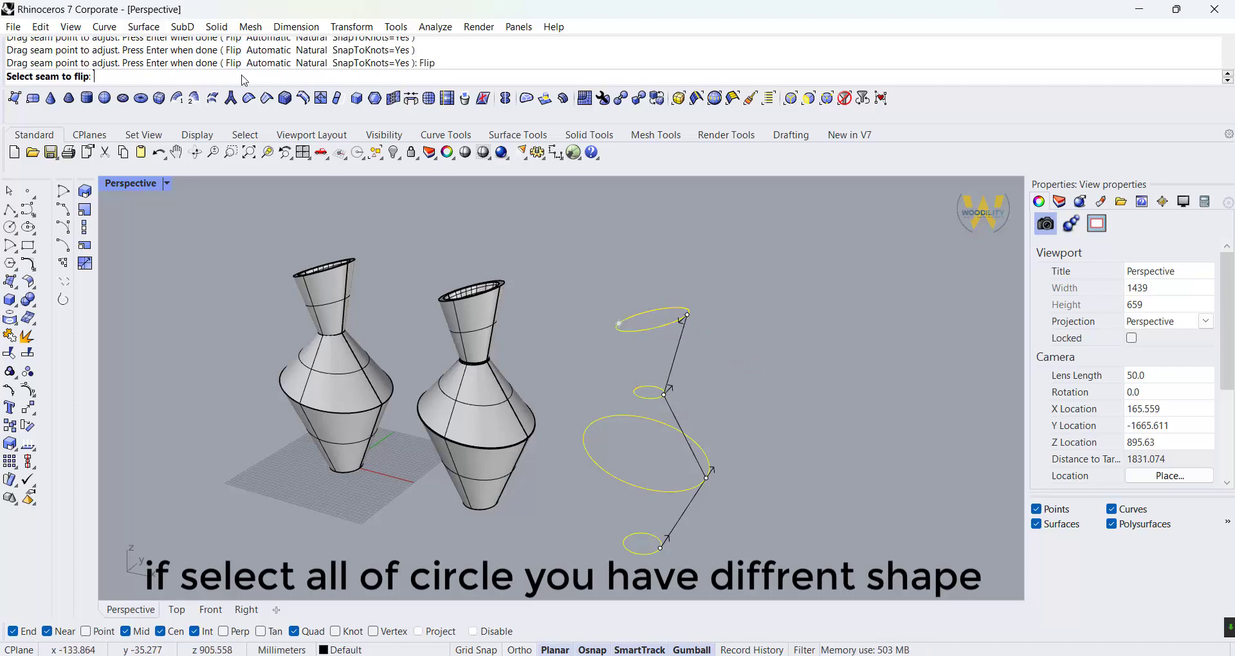
click(689, 317)
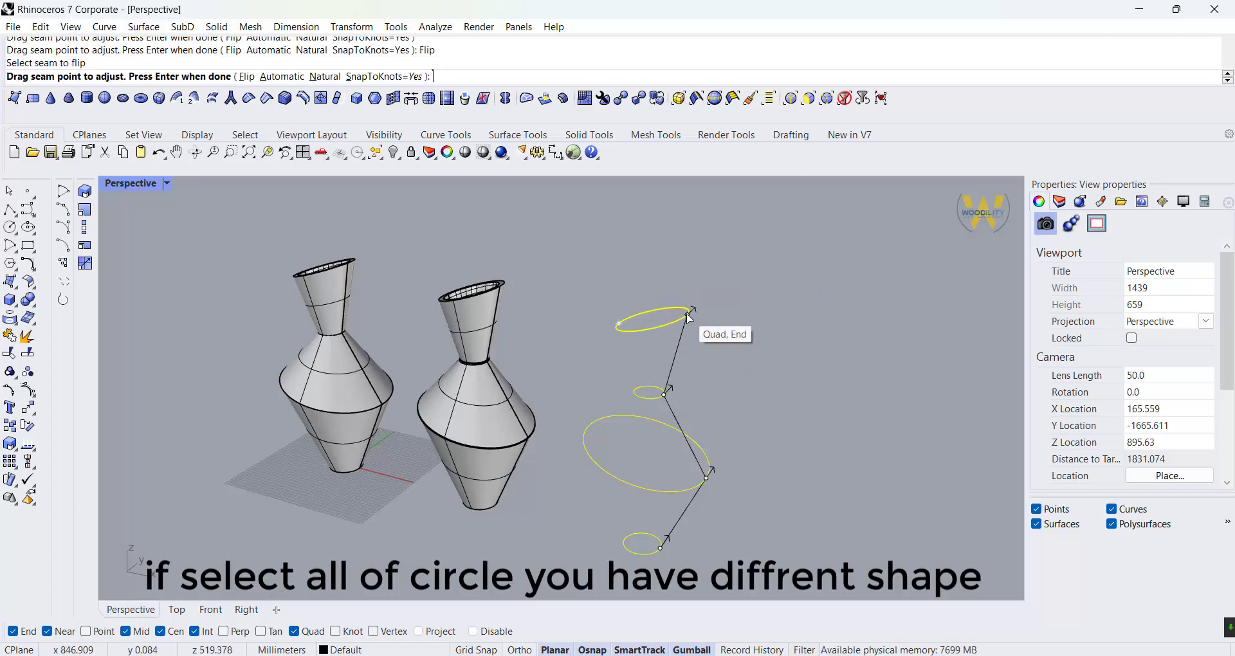
- Accept the aligned seams and complete the loft through all four copied circles
right_click(712, 342)
click(593, 460)
right_drag(589, 511, 634, 335)
- Cap the planar openings of the new four-circle loft to make it a closed solid
click(634, 336)
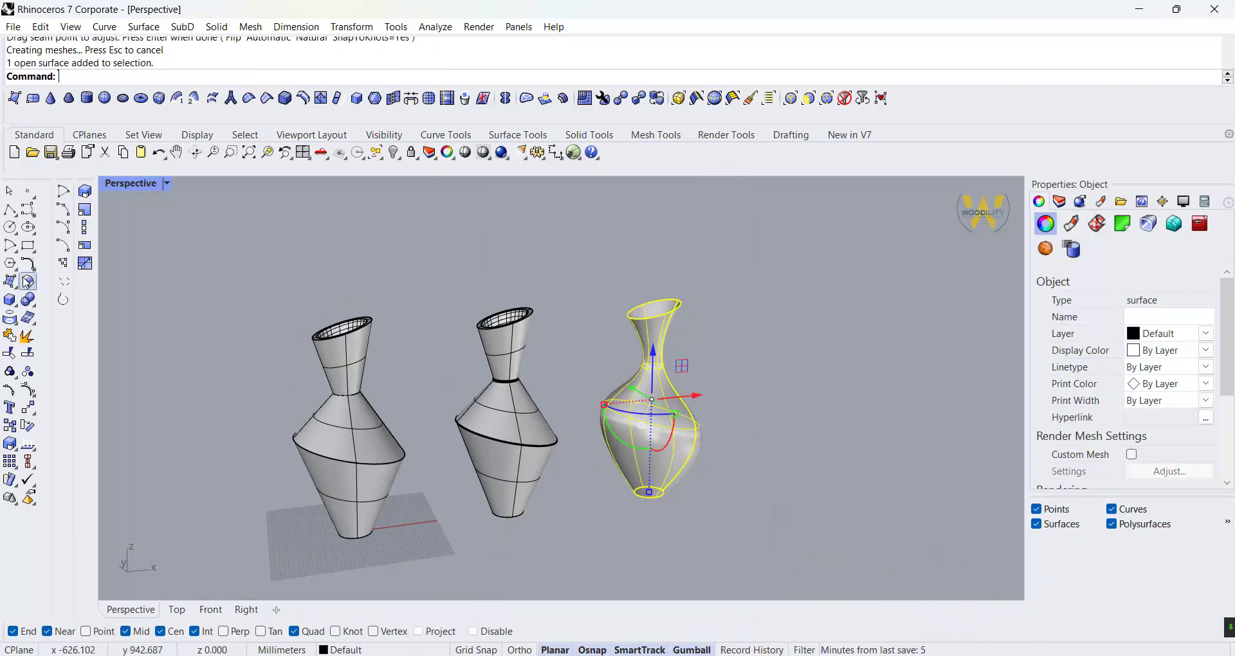
click(34, 313)
click(44, 323)
click(814, 393)
- Shell the capped smooth vase, removing its slanted top face to open the mouth
right_drag(518, 434, 508, 442)
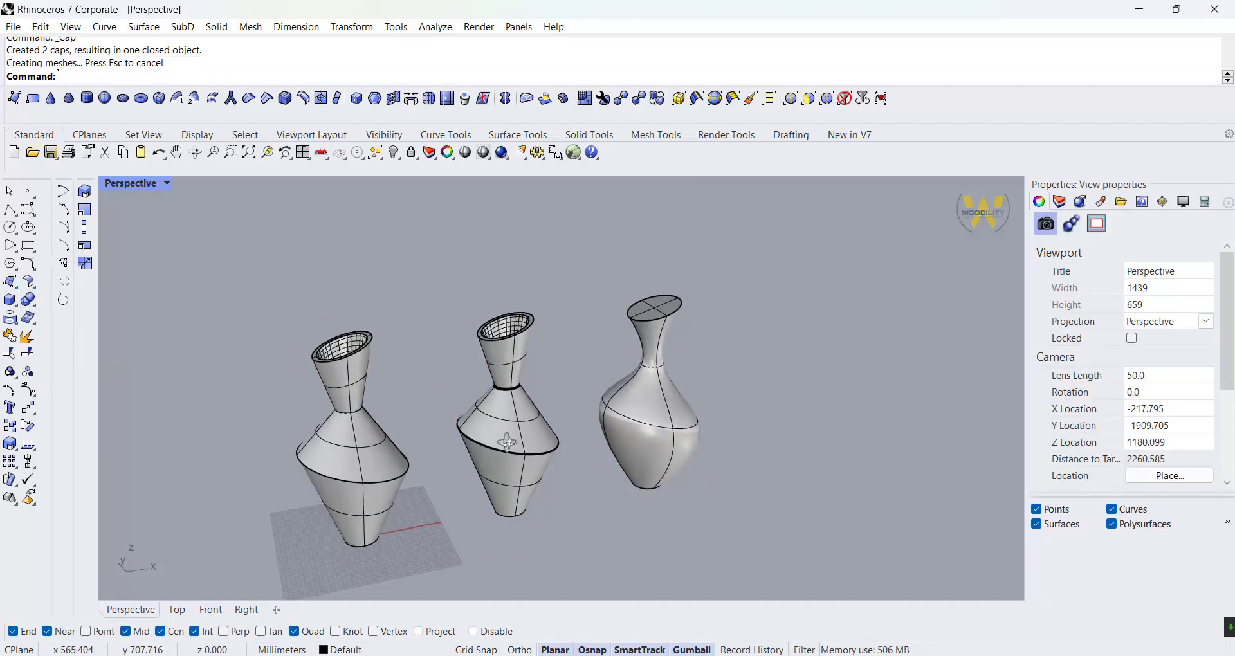
click(646, 411)
click(37, 313)
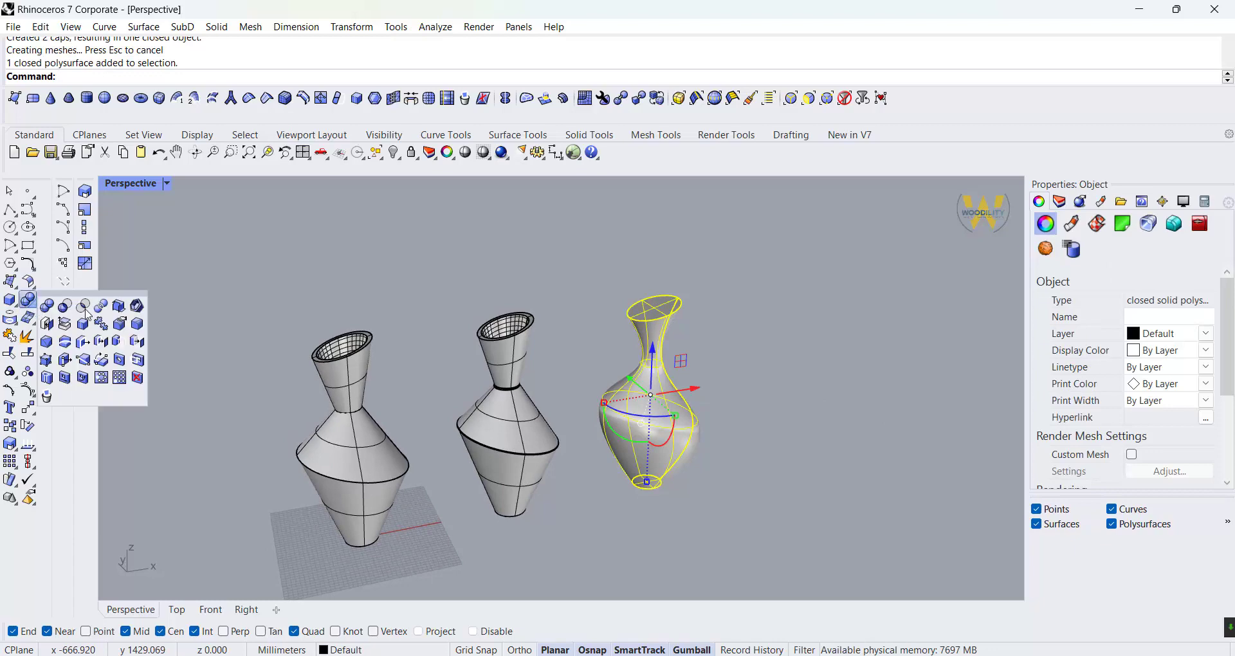
click(137, 308)
click(659, 308)
key(Return)
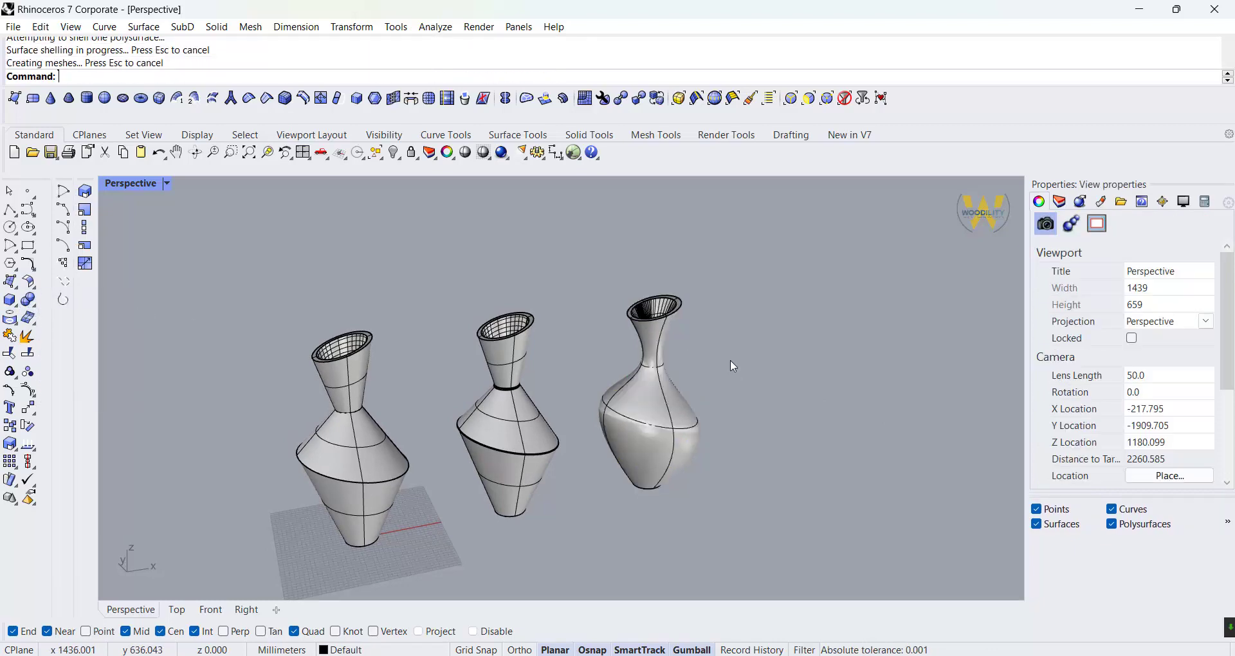
- Add a new Paint material to the model
right_drag(730, 361, 647, 353)
scroll(646, 346, down, 5)
right_drag(554, 458, 561, 431)
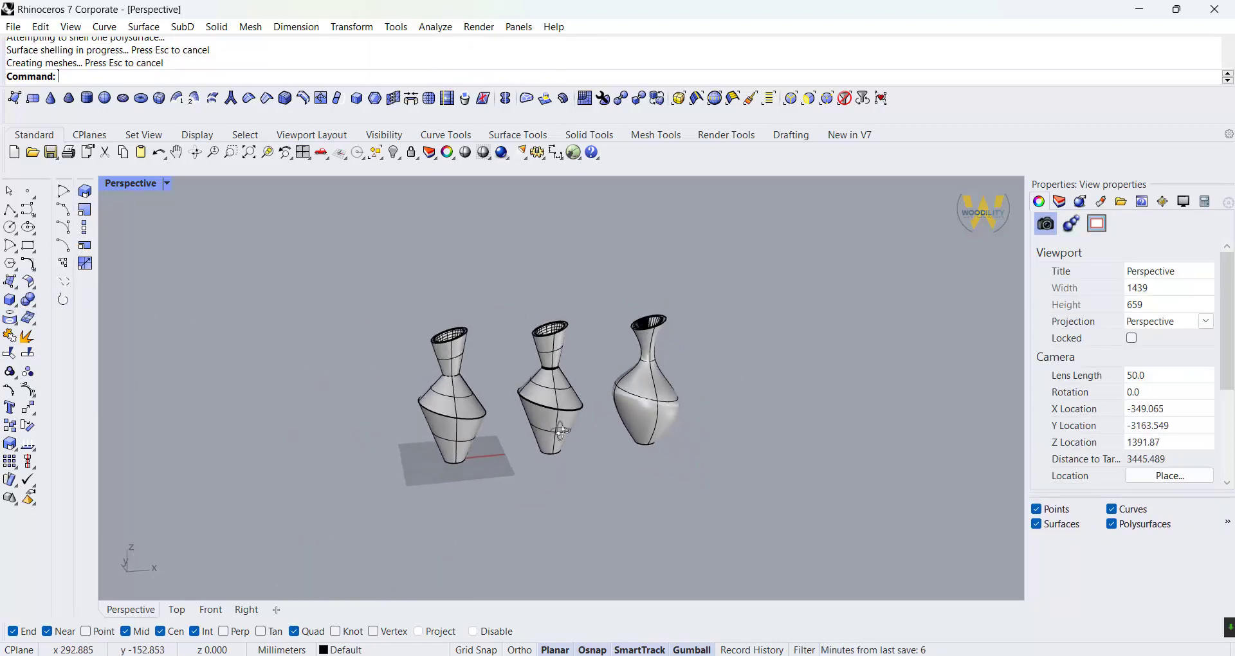
click(1102, 203)
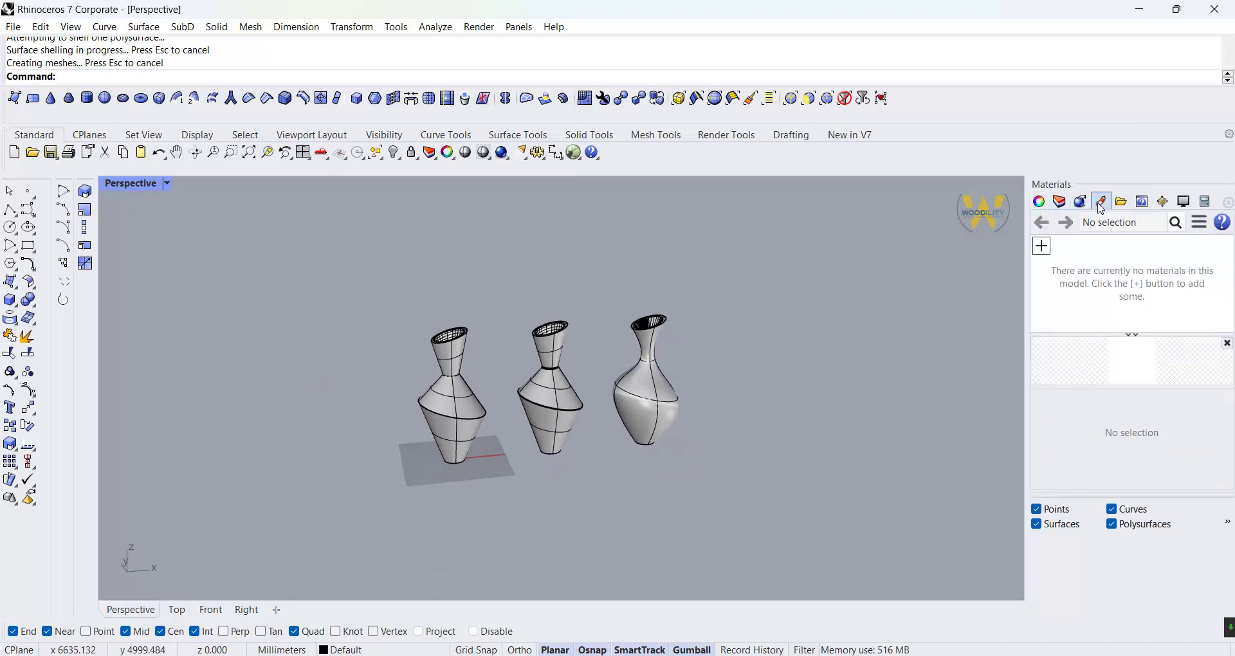
click(1121, 248)
click(1087, 470)
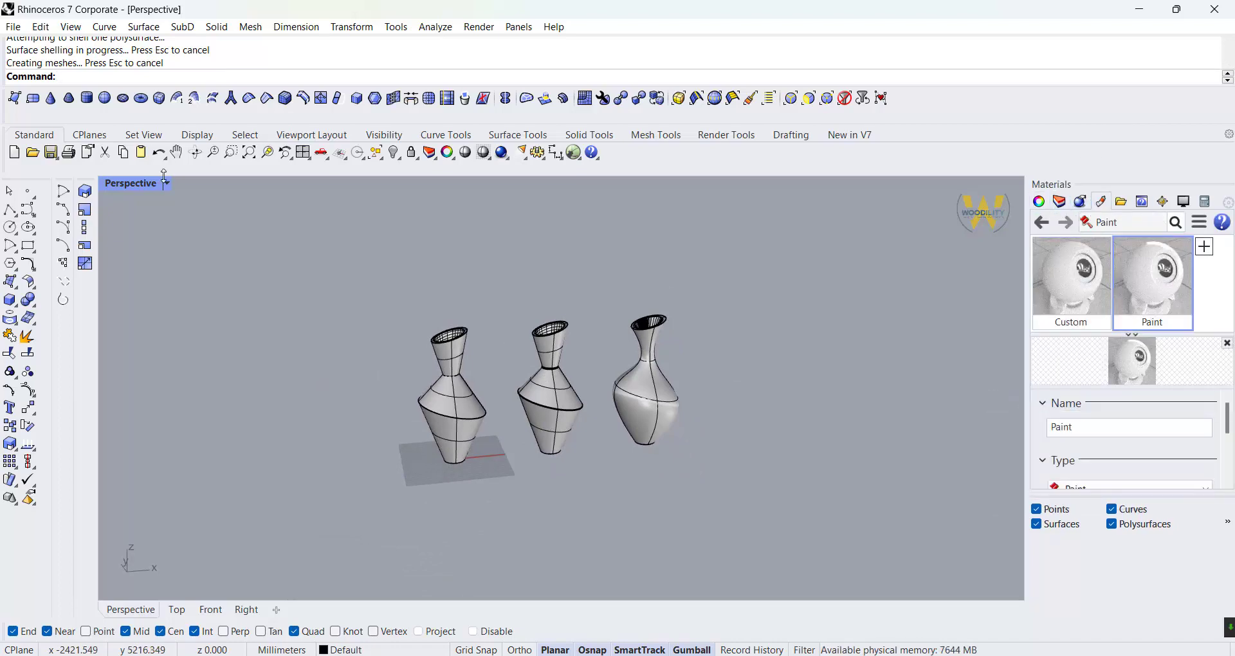
- Switch the Perspective view to Rendered display and hide the section circles of all three vases
click(167, 183)
click(207, 151)
drag(373, 281, 787, 490)
middle_click(790, 492)
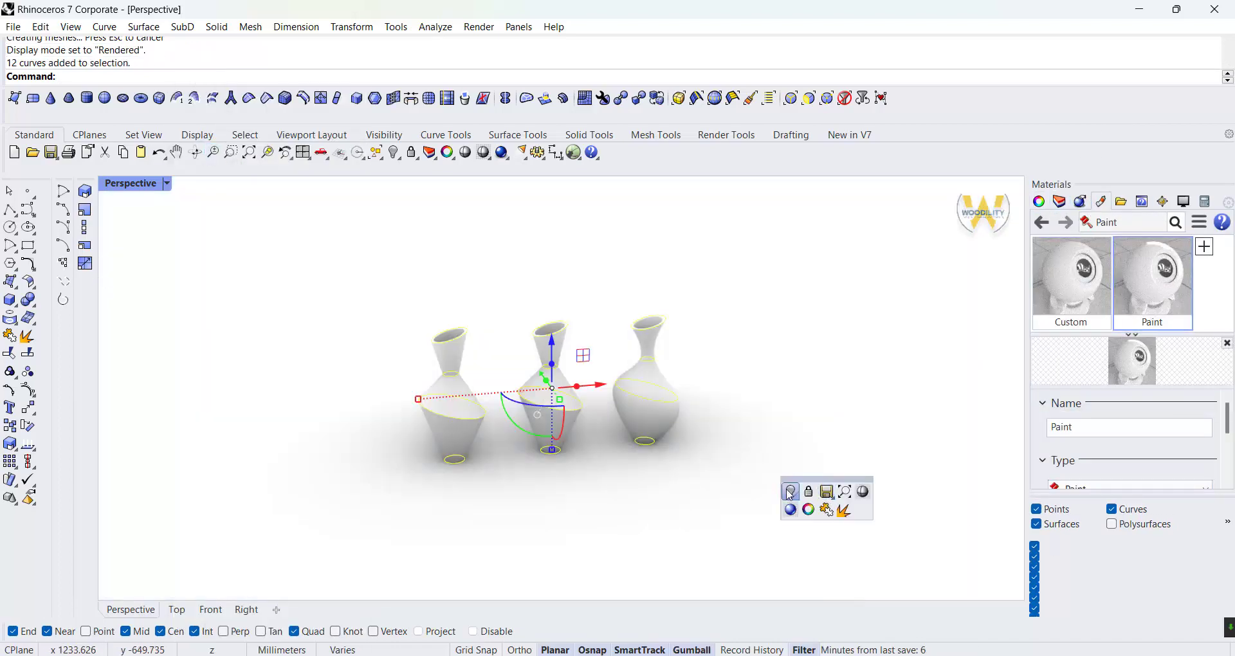
click(790, 493)
- Set the Paint material's color to light pink
scroll(688, 407, up, 4)
scroll(1094, 448, down, 2)
click(1120, 453)
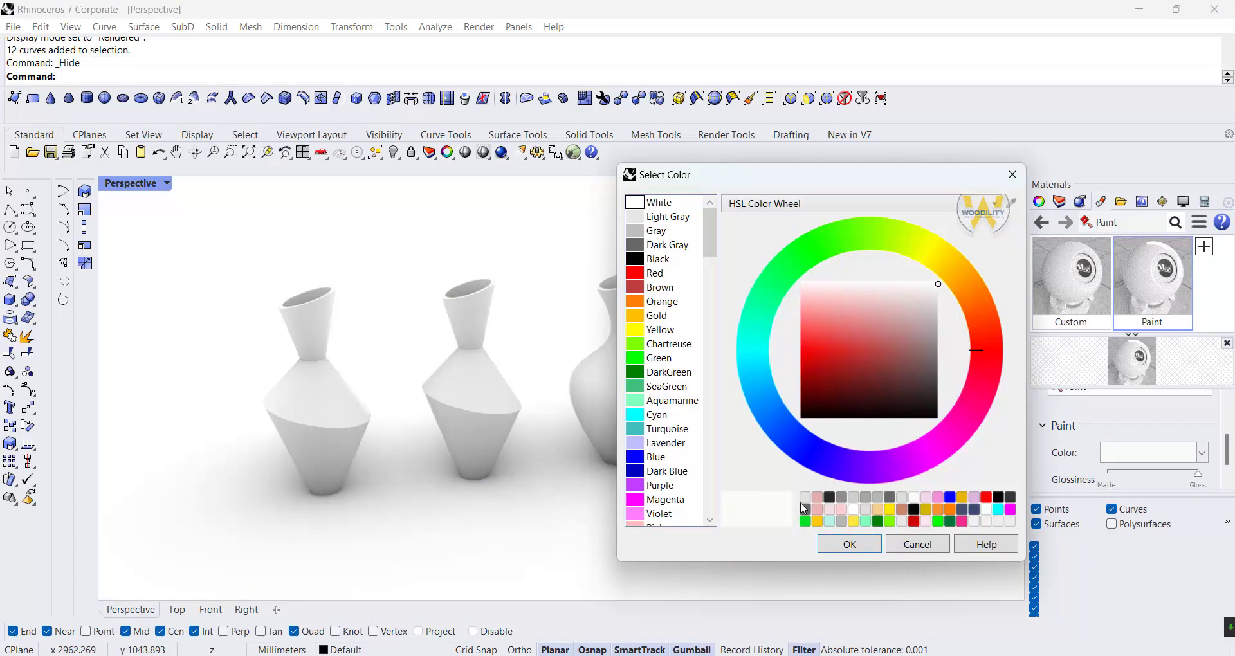
click(831, 512)
click(836, 541)
- Allow polysurfaces in the selection filter and assign the pink Paint material to the smooth single-loft vase
click(1111, 524)
click(634, 412)
right_click(1151, 283)
click(1055, 9)
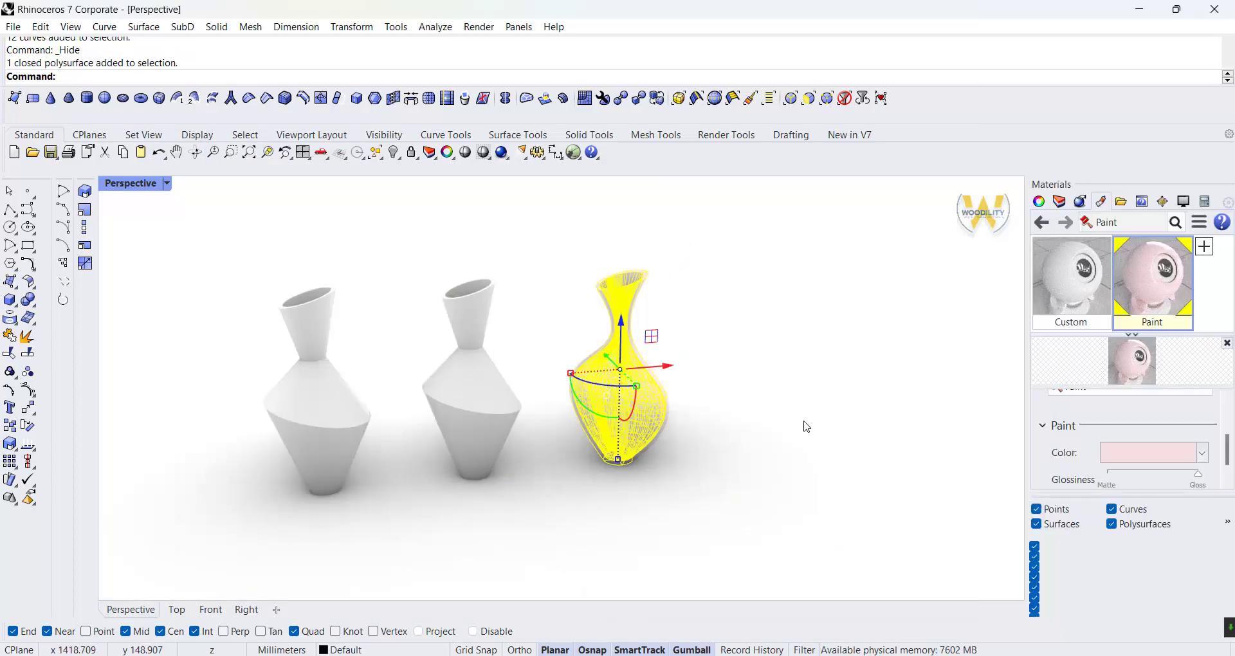
click(806, 424)
- Add a second Paint material and set its color to light cyan
click(1204, 246)
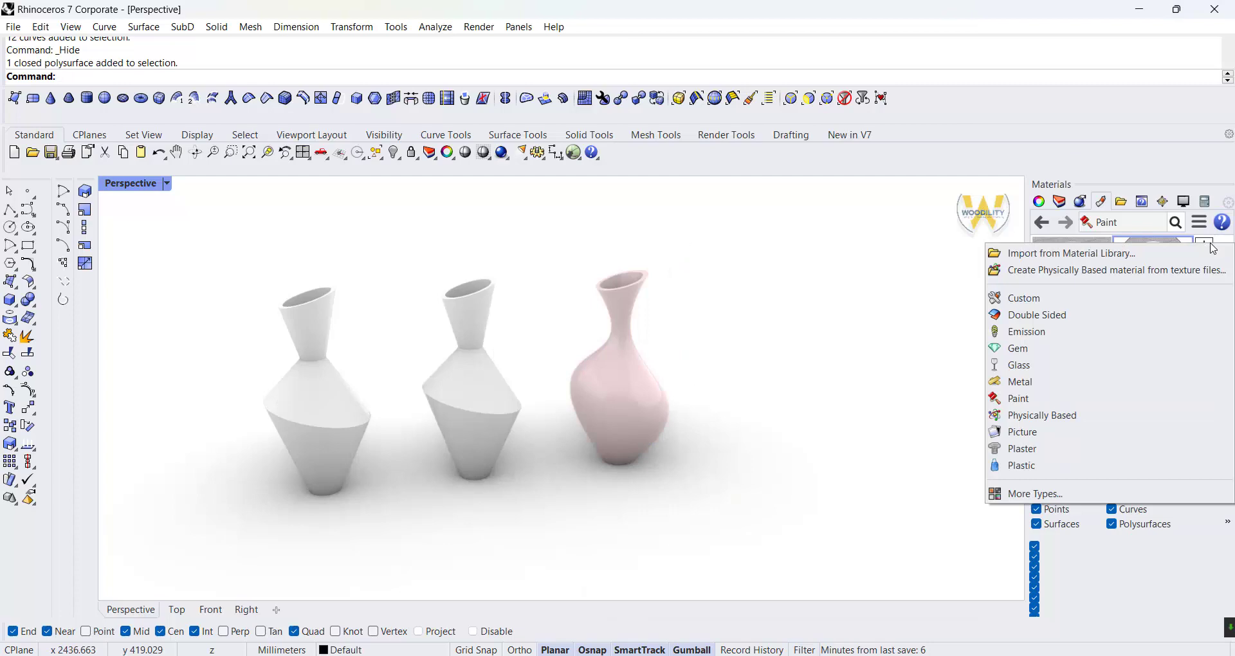
click(1016, 400)
click(1137, 453)
click(753, 363)
click(822, 302)
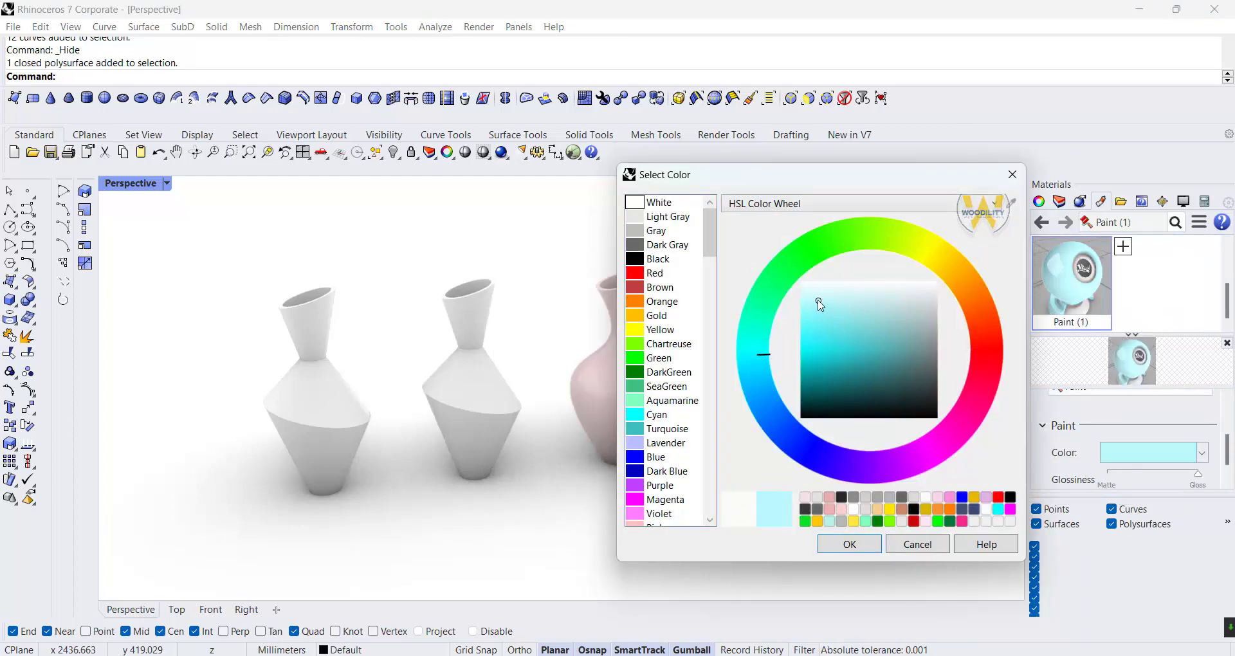
click(849, 544)
- Assign the light cyan Paint material to the filleted middle vase
click(488, 405)
right_click(1071, 283)
click(1048, 10)
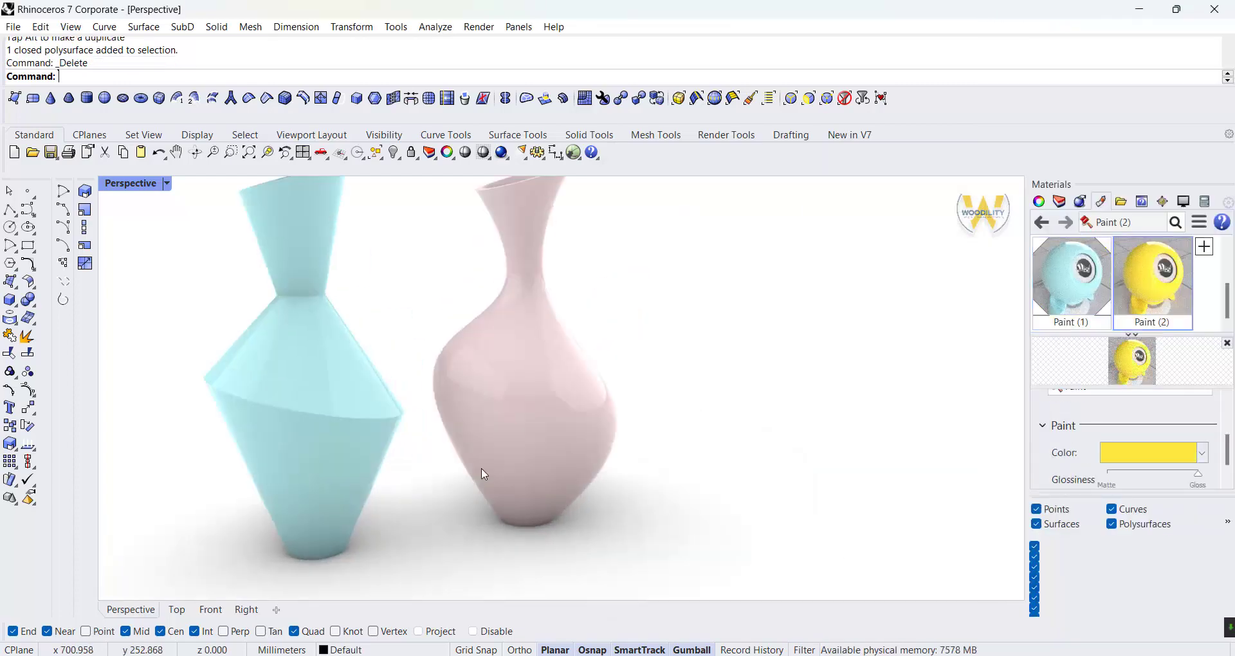
scroll(561, 269, down, 2)
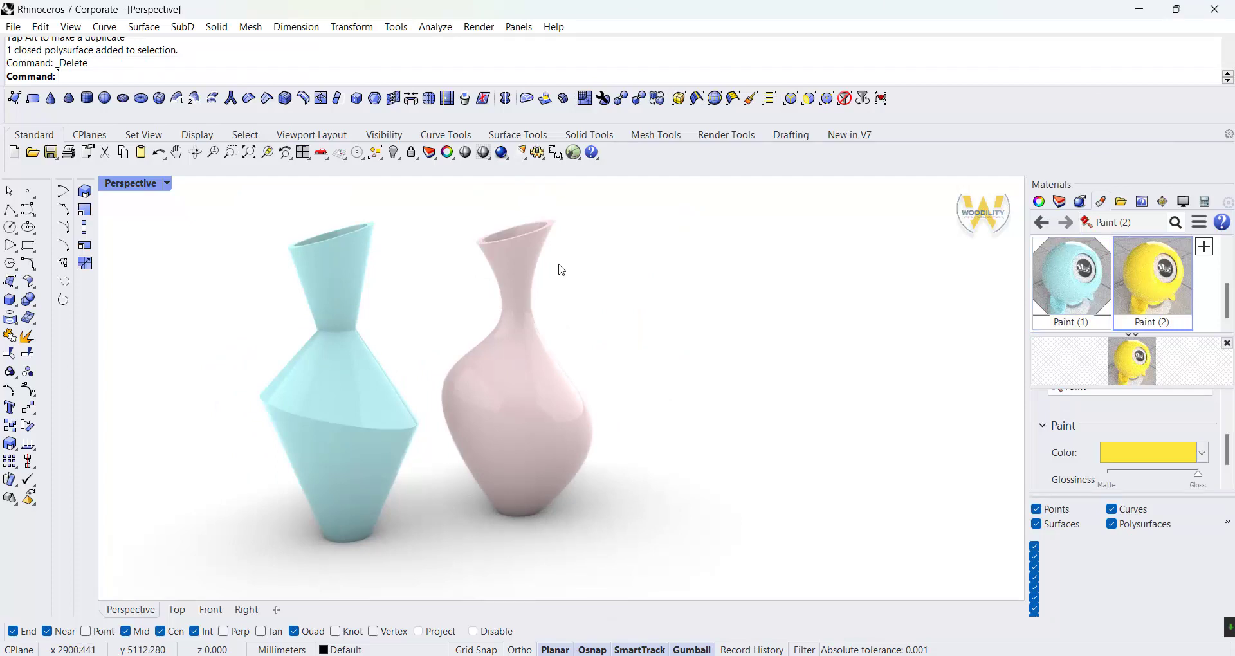